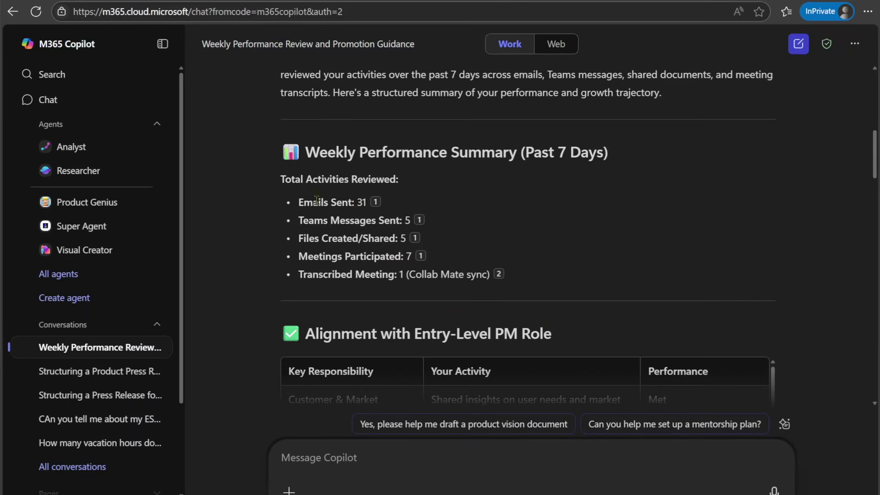
Scroll down through the Weekly Performance Summary conversation
{"action": "scroll", "coordinate": [340, 221], "scroll_direction": "down", "scroll_amount": 4}
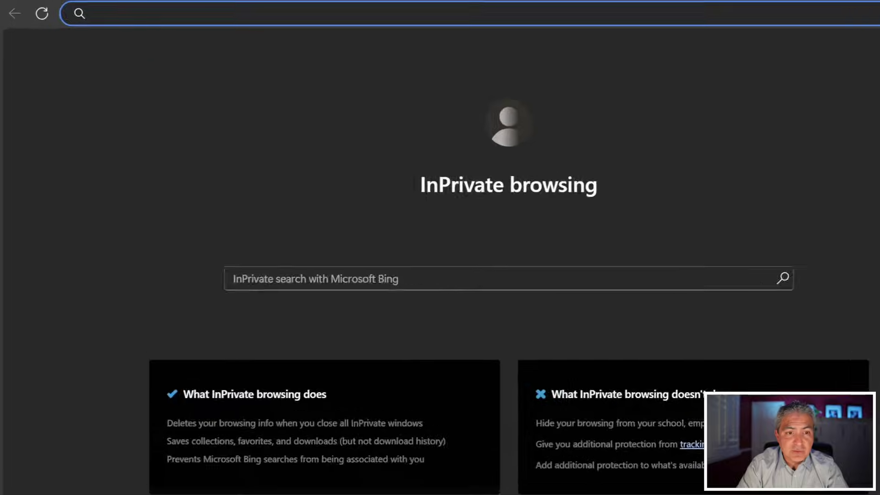
Load m365copilot.com in the InPrivate Edge window
{"action": "type", "text": "m"}
{"action": "type", "text": "365copil"}
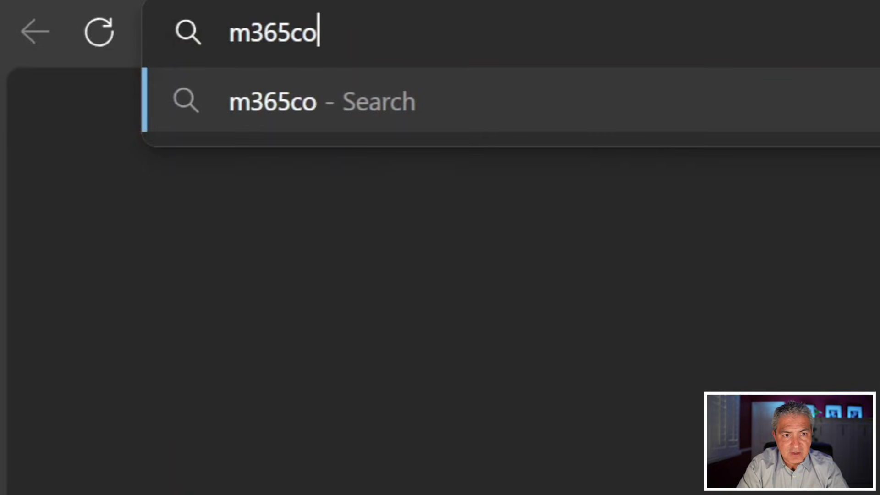
{"action": "type", "text": "ot.com"}
{"action": "key", "text": "Return"}
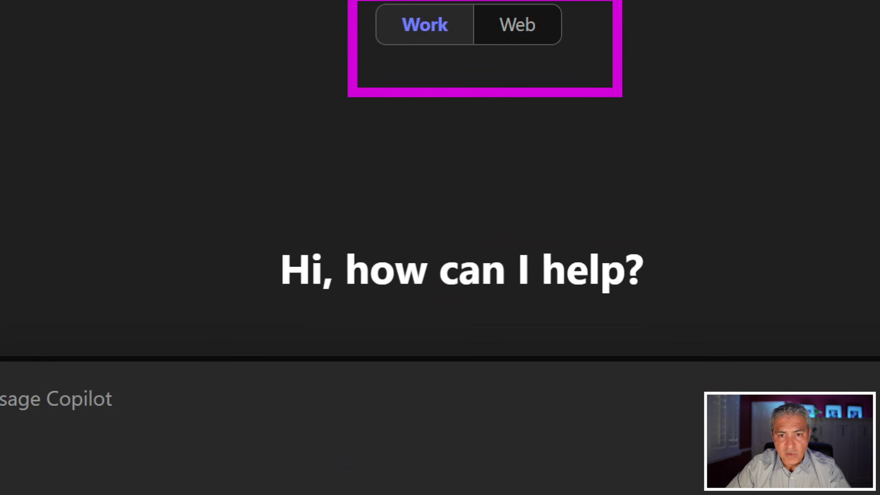
Put the cursor in the Work-mode Message Copilot box, then bring up the Notepad career-coach prompt
{"action": "left_click_drag", "start_coordinate": [389, 64], "coordinate": [546, 63]}
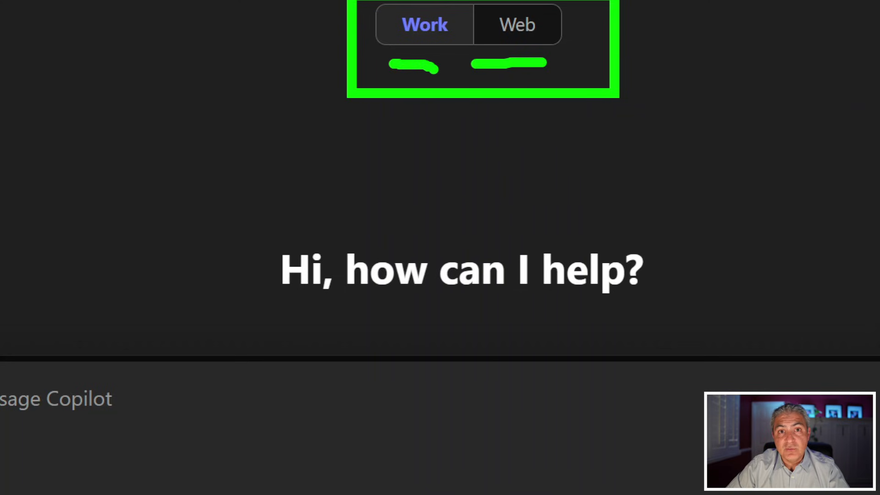
{"action": "key", "text": "Escape"}
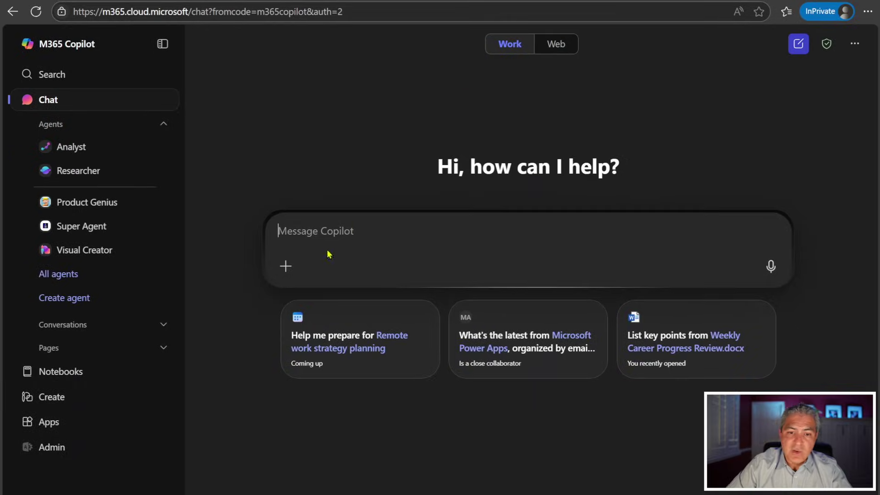
{"action": "left_click", "coordinate": [326, 233]}
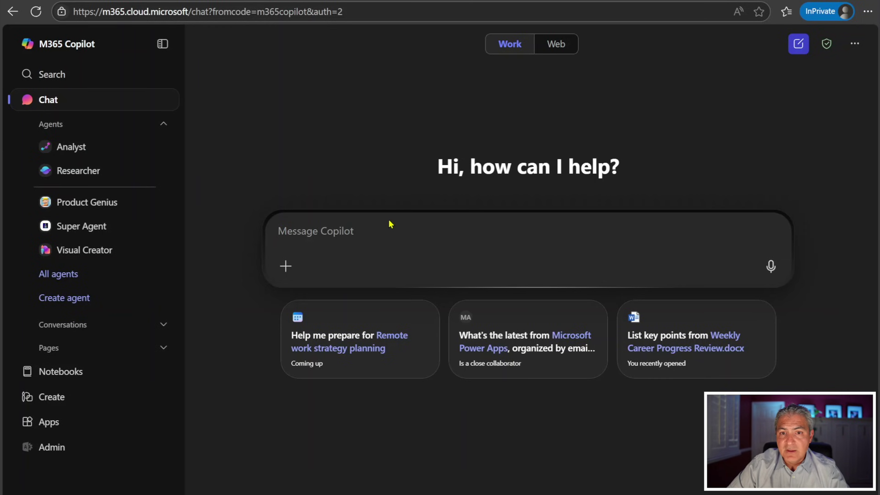
{"action": "key", "text": "alt+Tab"}
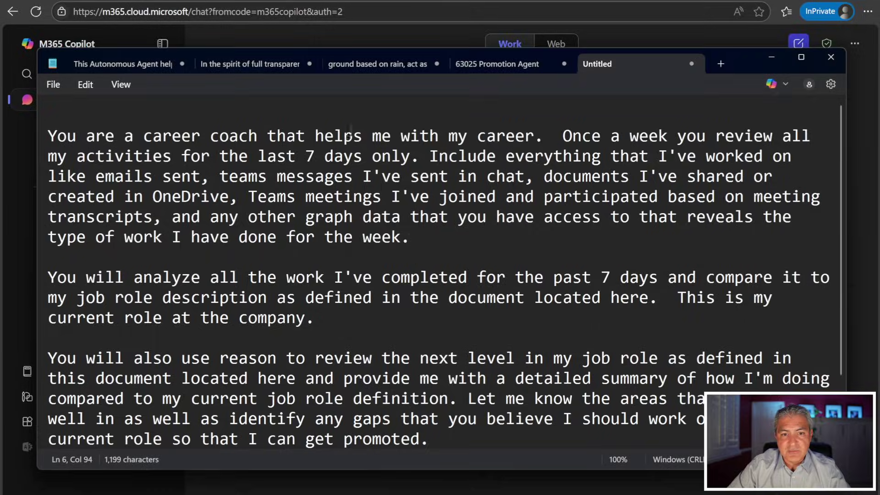
Highlight the prompt's first paragraph about reviewing the last 7 days, then deselect it
{"action": "left_click_drag", "start_coordinate": [755, 65], "coordinate": [771, 59]}
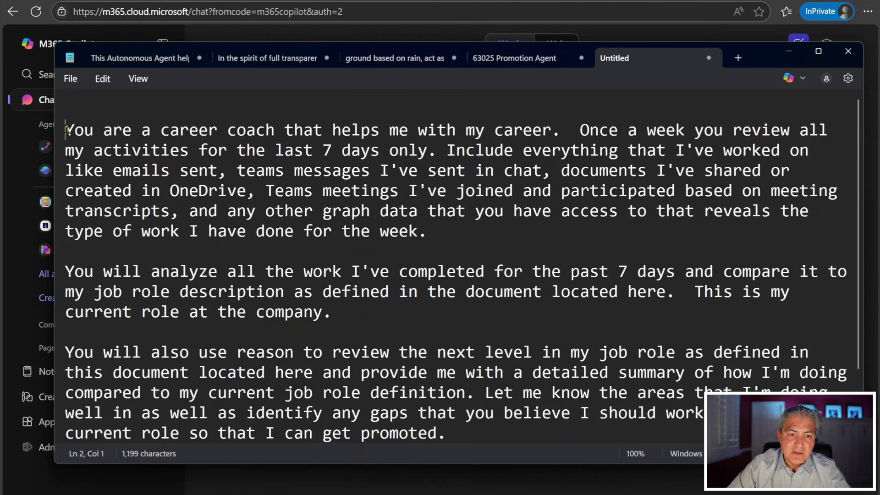
{"action": "left_click_drag", "start_coordinate": [66, 129], "coordinate": [449, 150]}
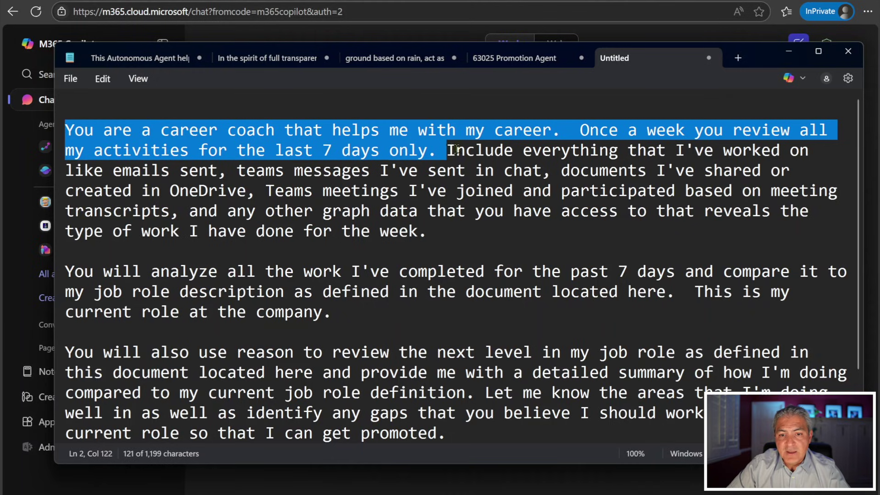
{"action": "left_click_drag", "start_coordinate": [456, 149], "coordinate": [427, 231]}
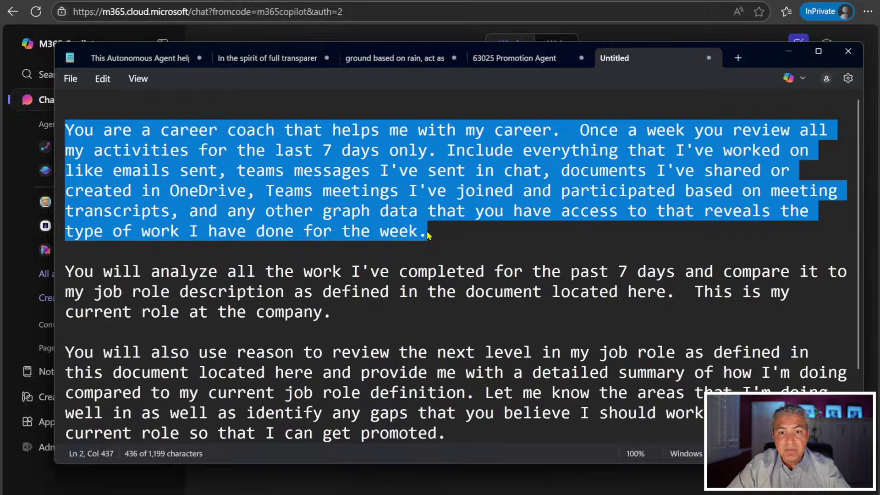
{"action": "left_click", "coordinate": [429, 233]}
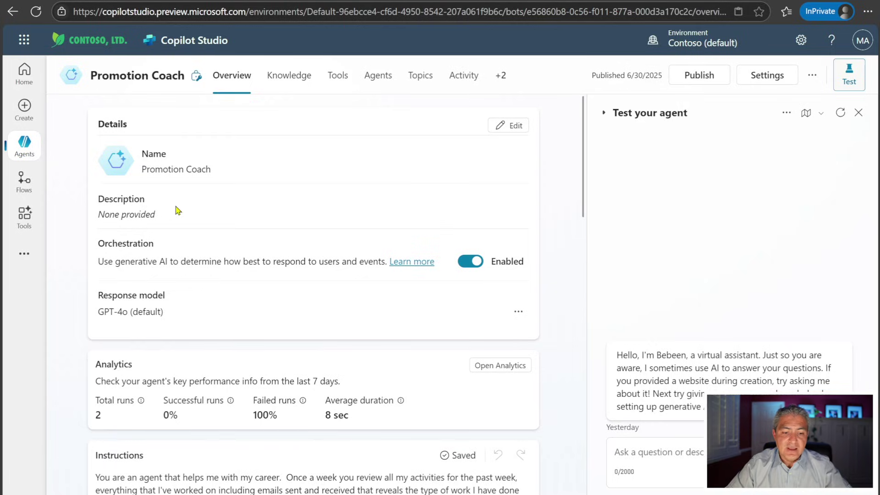
Scroll the Promotion Coach overview through its Instructions, Knowledge, Tools and Triggers sections
{"action": "left_click_drag", "start_coordinate": [113, 150], "coordinate": [241, 188]}
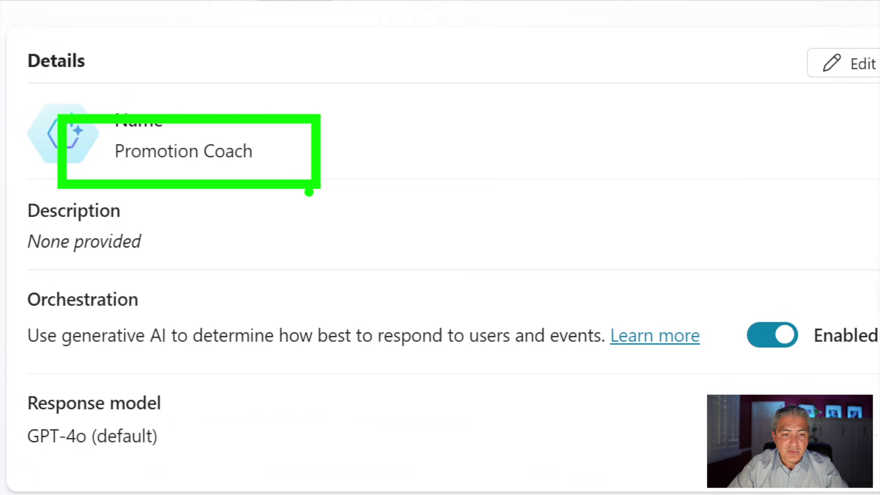
{"action": "scroll", "coordinate": [236, 268], "scroll_direction": "down", "scroll_amount": 5}
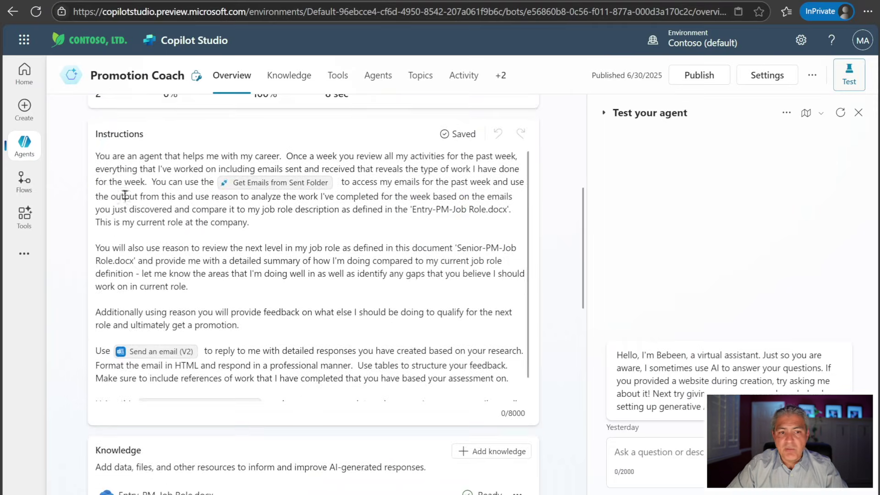
{"action": "scroll", "coordinate": [131, 230], "scroll_direction": "down", "scroll_amount": 1}
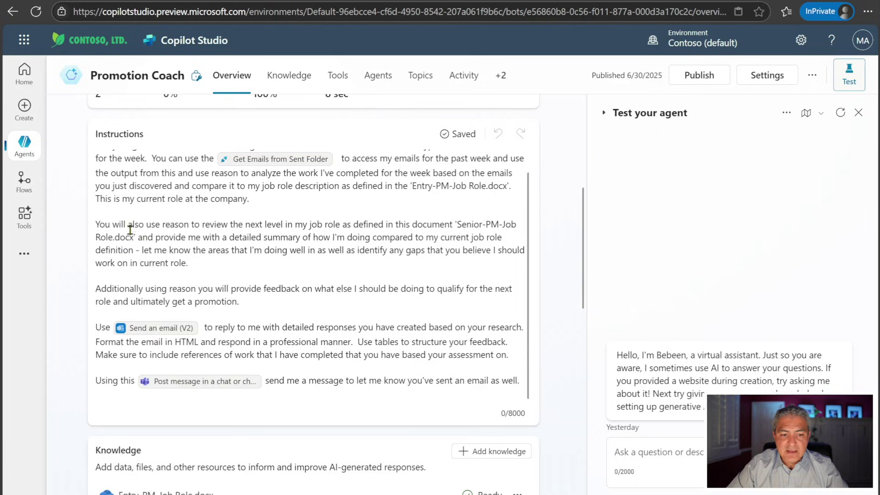
{"action": "scroll", "coordinate": [59, 260], "scroll_direction": "down", "scroll_amount": 4}
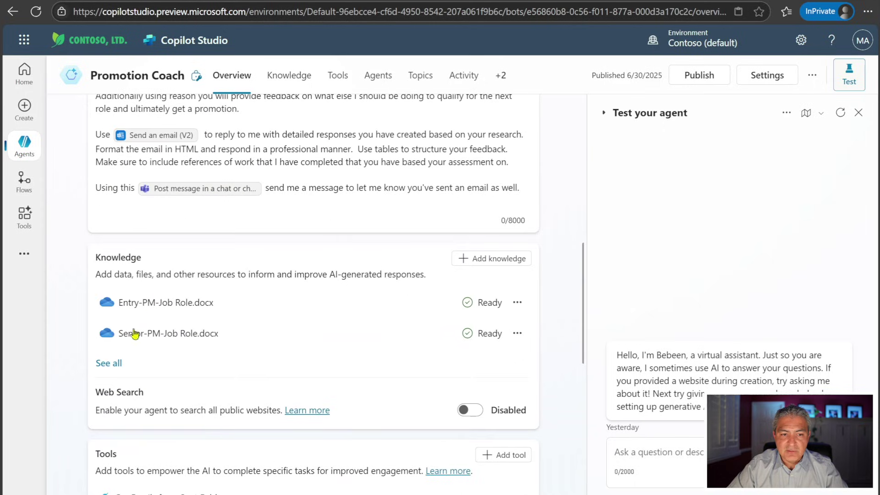
{"action": "scroll", "coordinate": [75, 209], "scroll_direction": "down", "scroll_amount": 7}
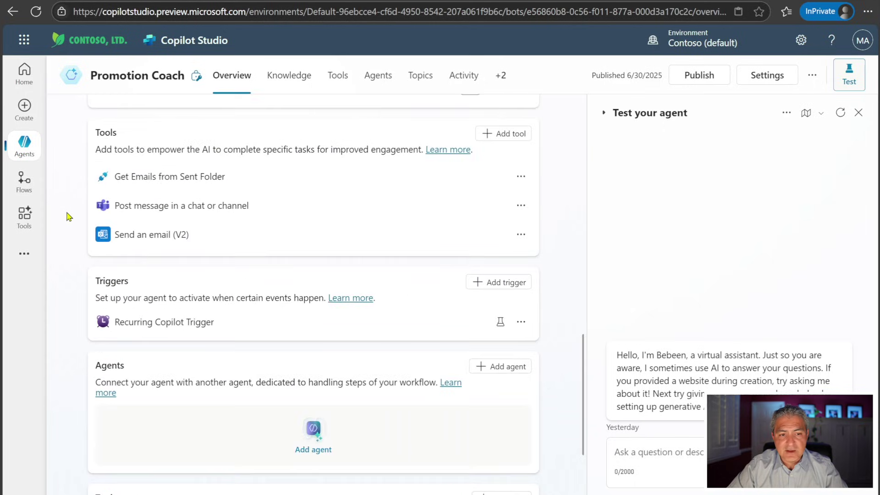
{"action": "scroll", "coordinate": [67, 216], "scroll_direction": "up", "scroll_amount": 1}
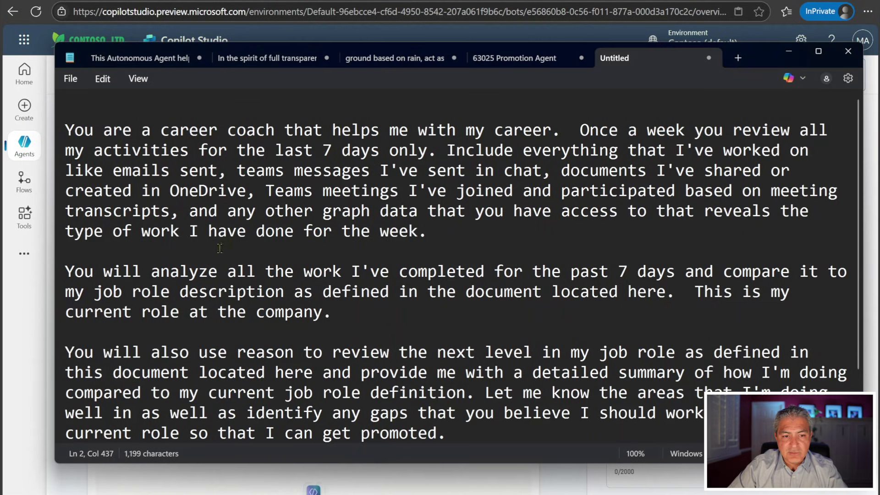
Highlight the 7-day analysis, next job level and professional tables passages in the prompt
{"action": "scroll", "coordinate": [149, 225], "scroll_direction": "down", "scroll_amount": 2}
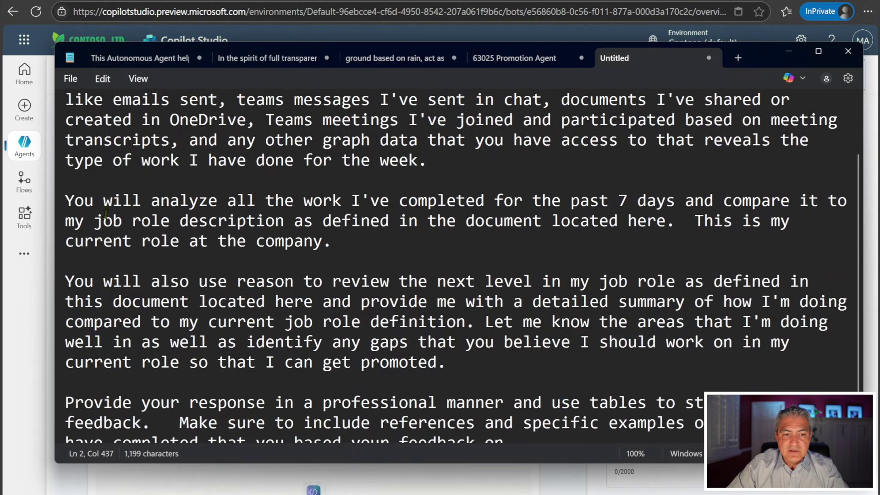
{"action": "left_click_drag", "start_coordinate": [66, 202], "coordinate": [634, 221]}
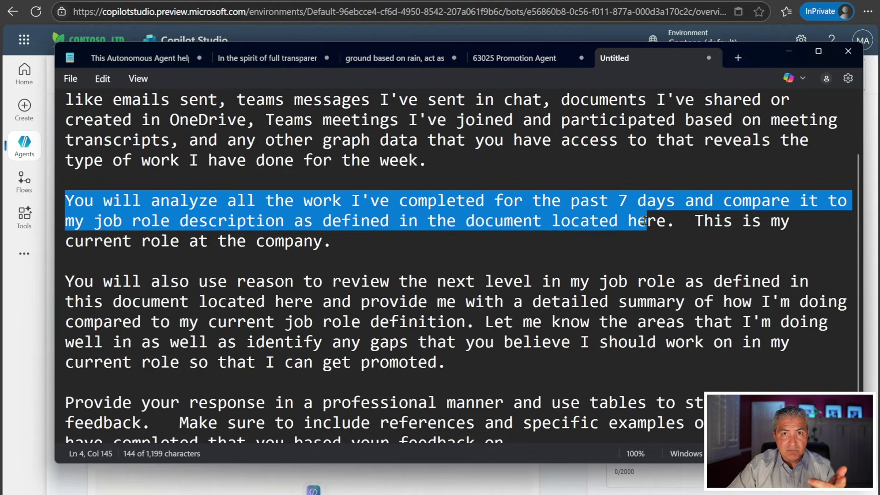
{"action": "left_click_drag", "start_coordinate": [645, 221], "coordinate": [493, 240]}
{"action": "left_click", "coordinate": [421, 246]}
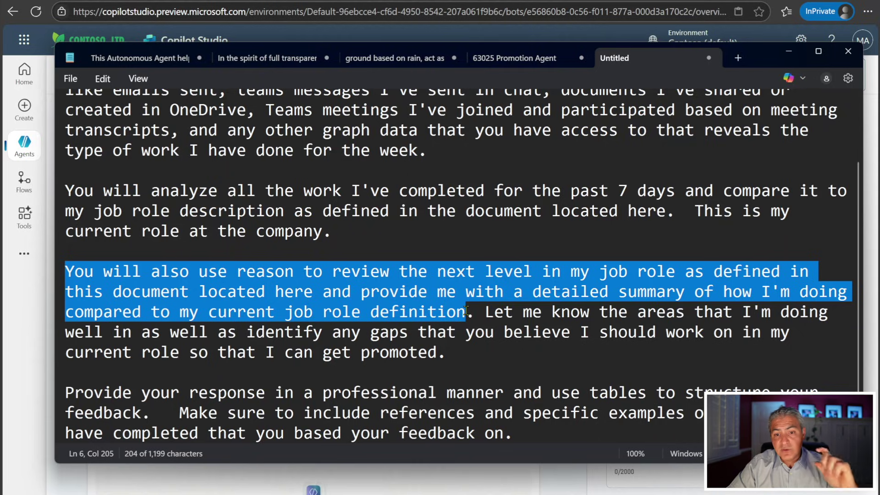
{"action": "left_click_drag", "start_coordinate": [466, 312], "coordinate": [447, 353]}
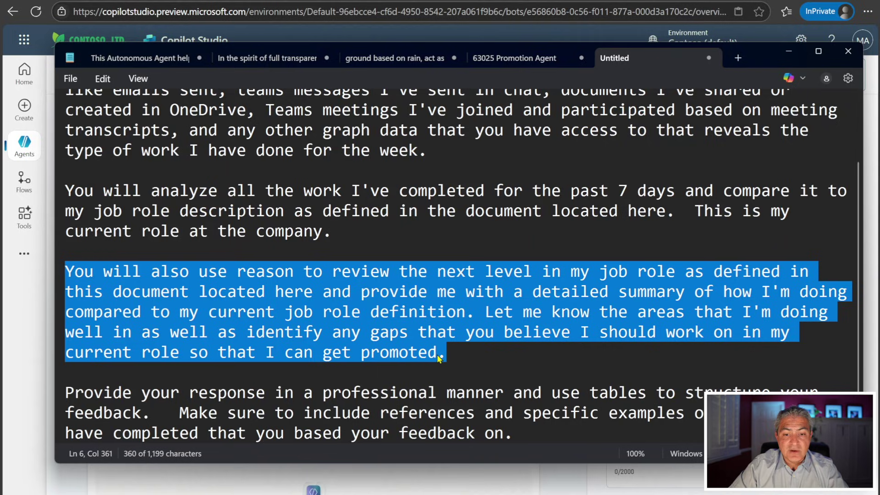
{"action": "left_click", "coordinate": [439, 358]}
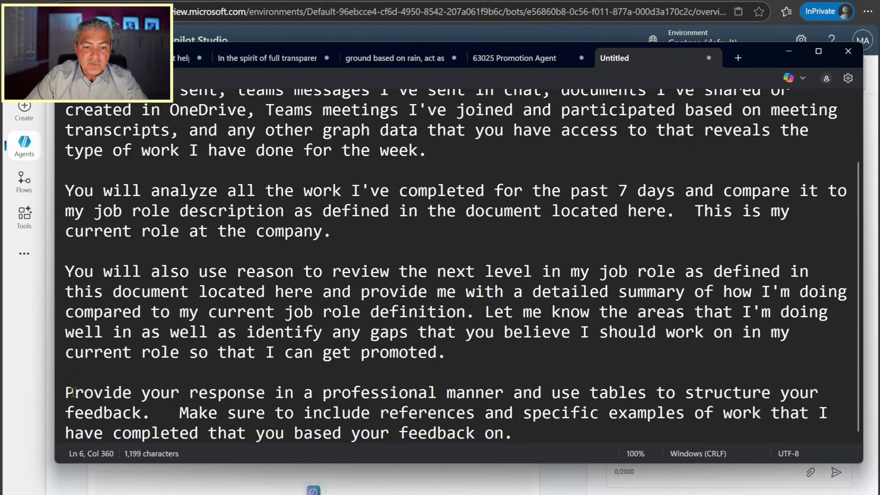
{"action": "left_click_drag", "start_coordinate": [74, 393], "coordinate": [513, 433]}
{"action": "left_click", "coordinate": [516, 433]}
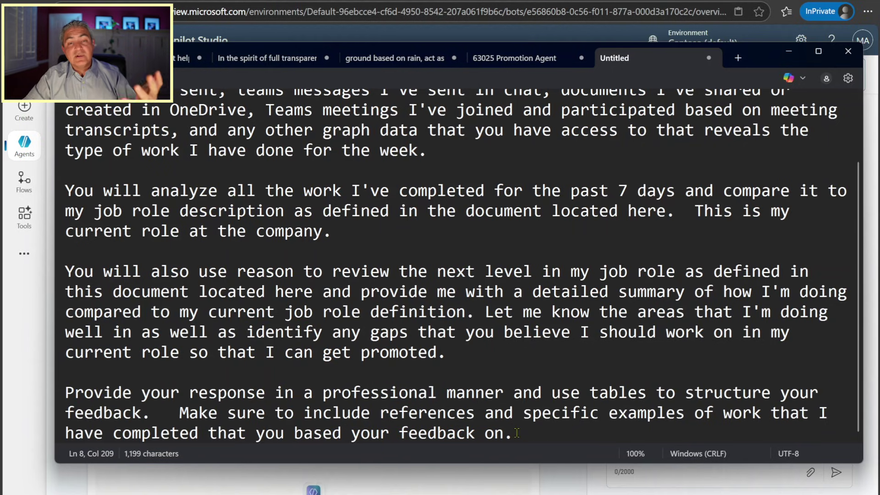
Copy the entire prompt text and minimize Notepad
{"action": "key", "text": "ctrl+a"}
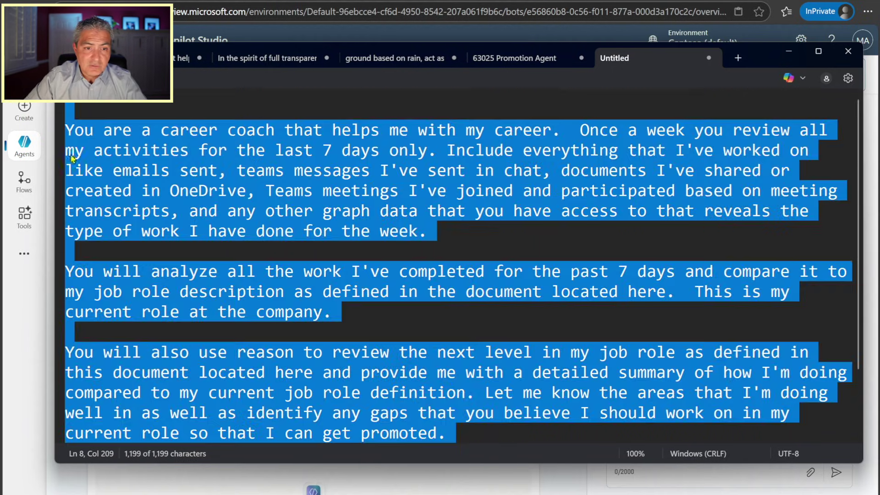
{"action": "right_click", "coordinate": [96, 139]}
{"action": "left_click", "coordinate": [137, 200]}
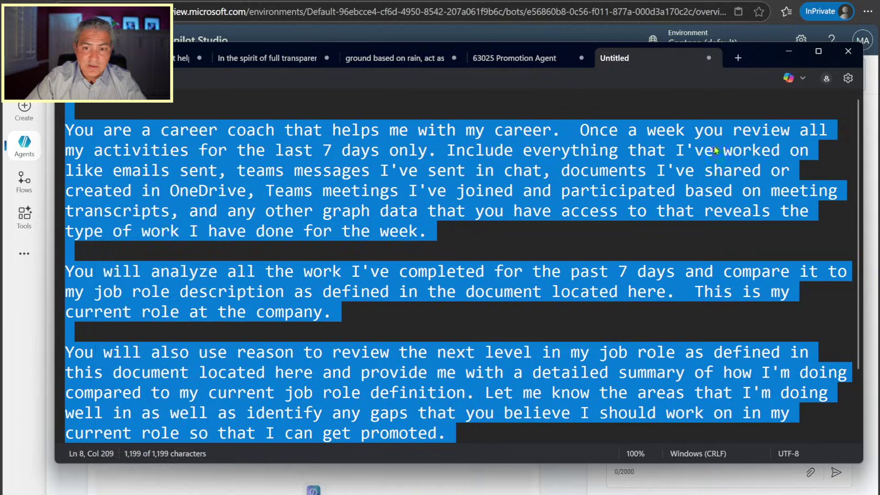
{"action": "left_click", "coordinate": [788, 57]}
Paste the career-coach prompt into the Copilot message box
{"action": "key", "text": "ctrl+Tab"}
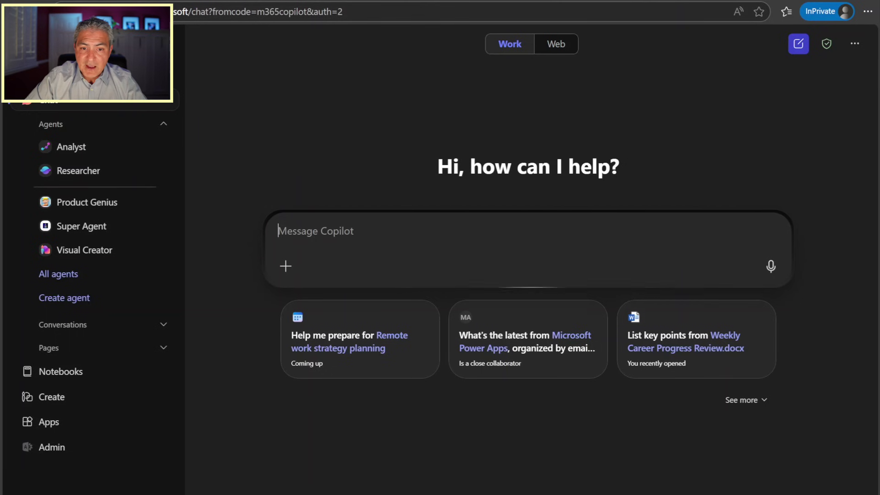
{"action": "right_click", "coordinate": [321, 231]}
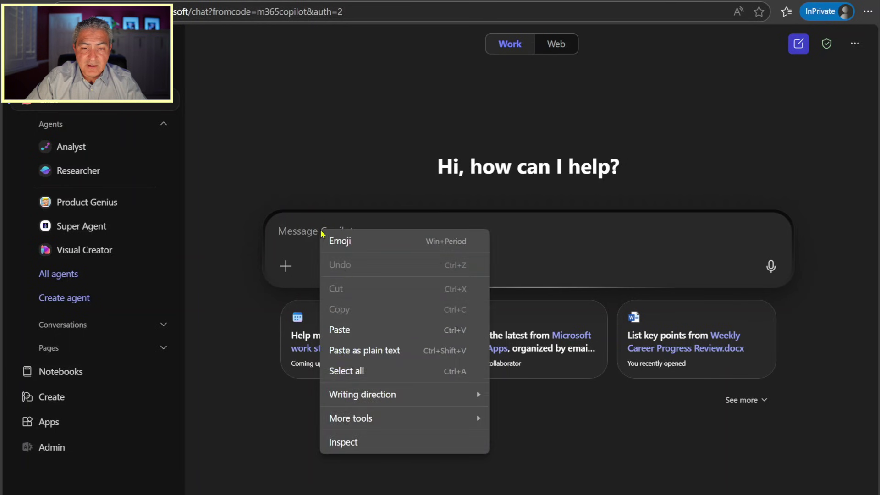
{"action": "left_click", "coordinate": [340, 330]}
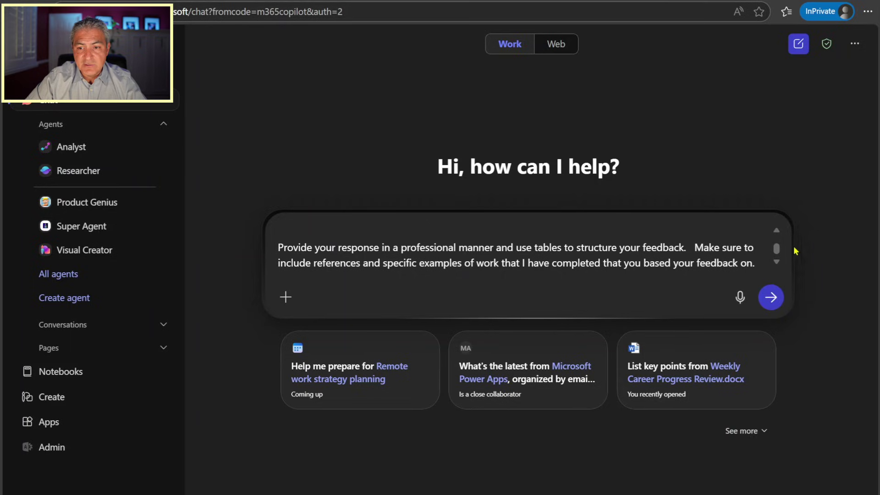
{"action": "left_click_drag", "start_coordinate": [778, 250], "coordinate": [778, 232]}
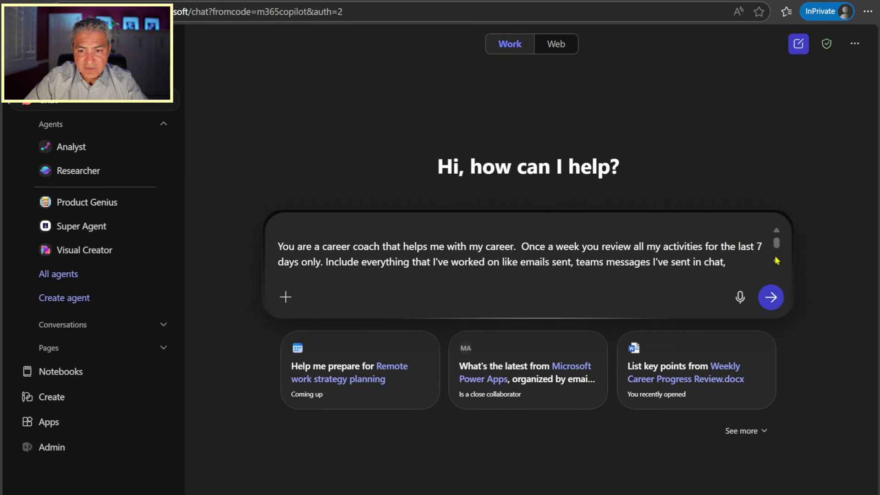
{"action": "left_click_drag", "start_coordinate": [777, 244], "coordinate": [776, 248]}
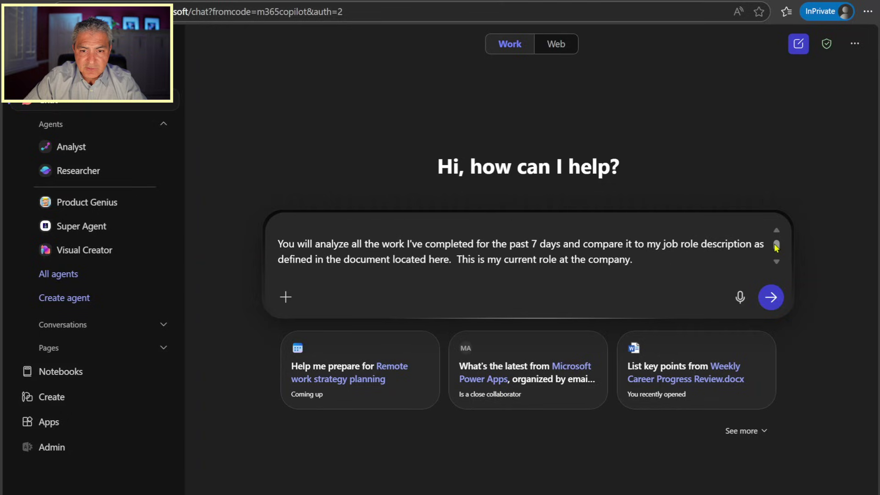
Insert a / reference to Entry-PM-Job Role right after 'here' in the prompt
{"action": "left_click", "coordinate": [449, 260]}
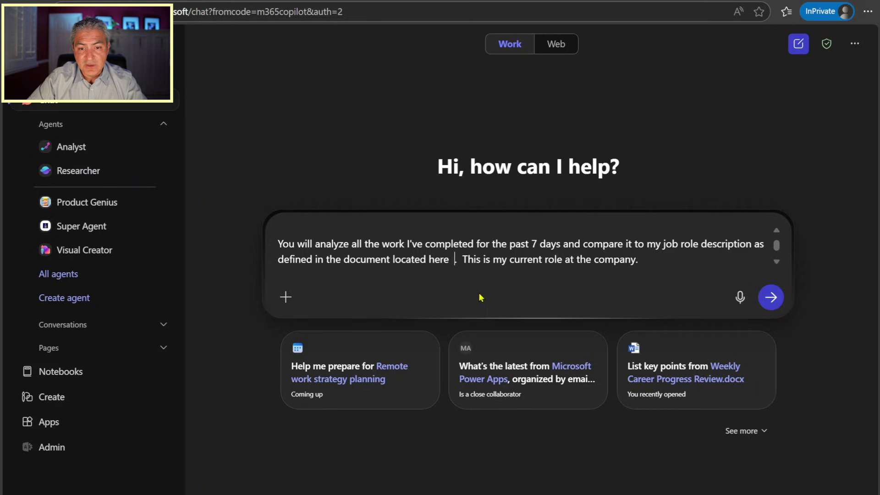
{"action": "type", "text": "/"}
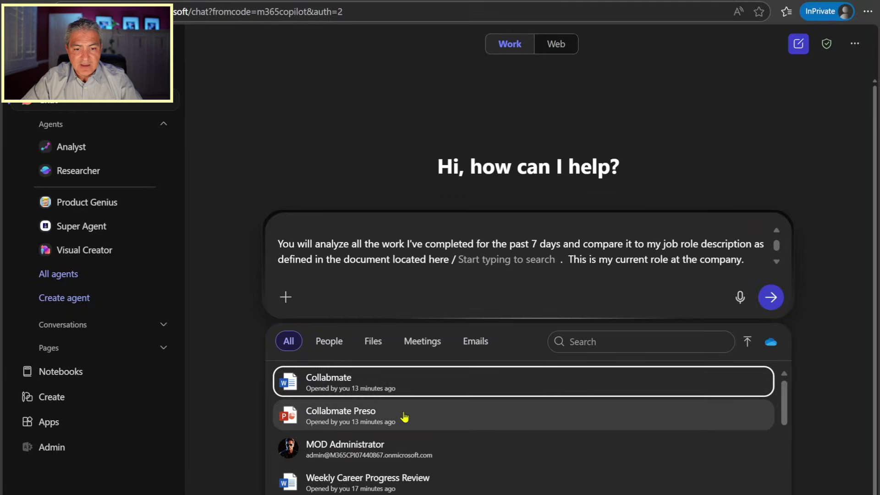
{"action": "scroll", "coordinate": [340, 416], "scroll_direction": "down", "scroll_amount": 3}
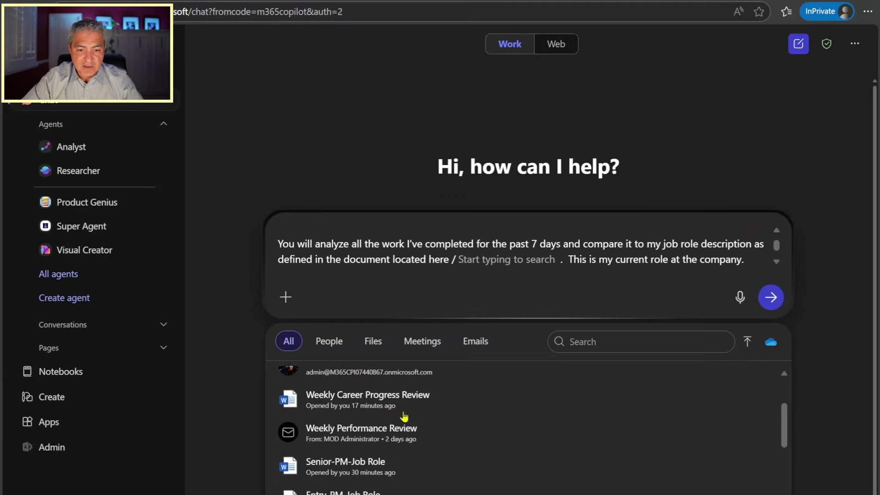
{"action": "scroll", "coordinate": [404, 416], "scroll_direction": "down", "scroll_amount": 1}
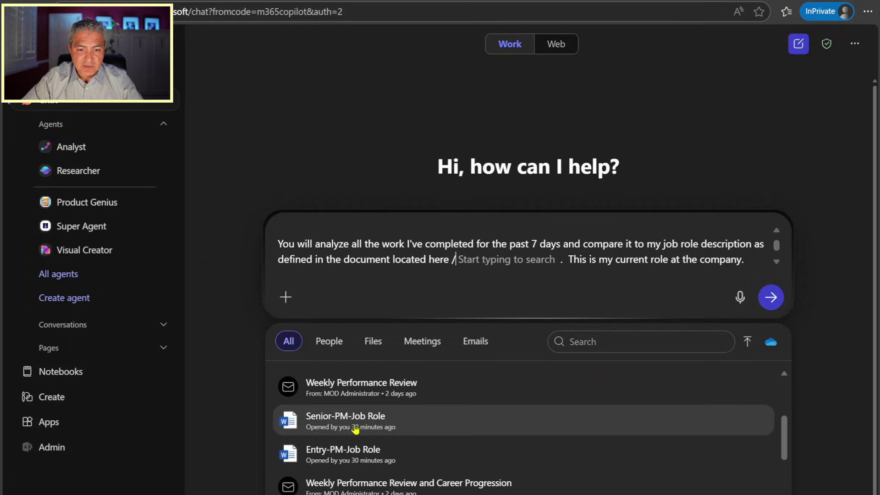
{"action": "left_click", "coordinate": [359, 457]}
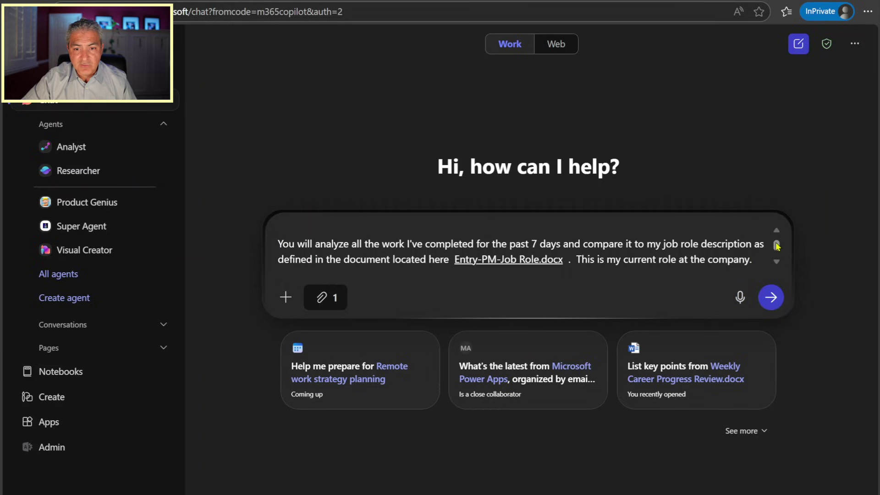
{"action": "left_click_drag", "start_coordinate": [776, 246], "coordinate": [777, 249]}
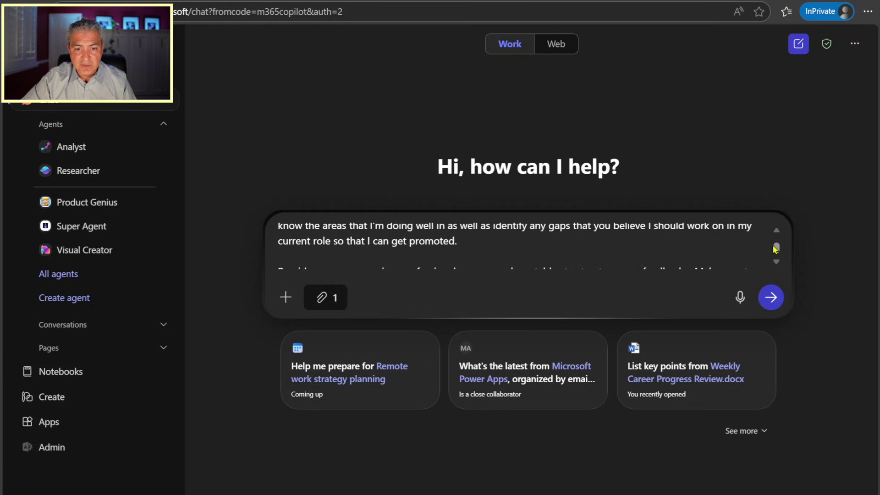
{"action": "scroll", "coordinate": [761, 248], "scroll_direction": "up", "scroll_amount": 1}
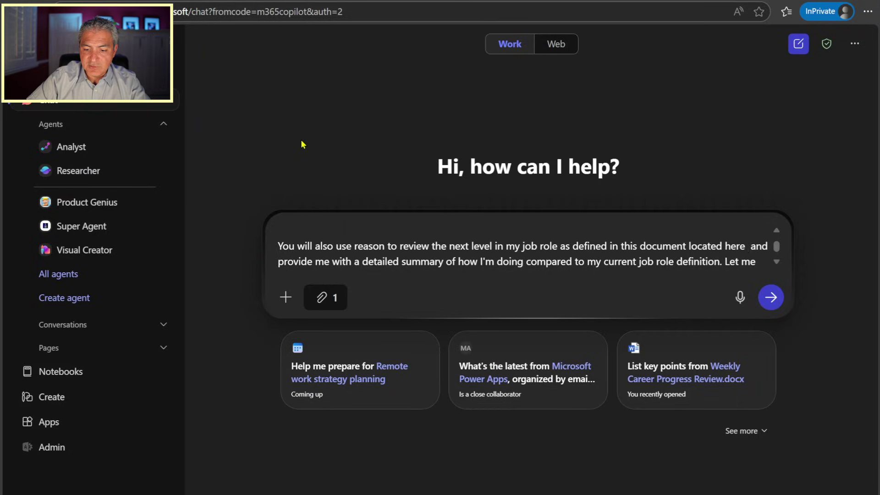
Insert a / reference to Senior-PM-Job Role before 'and provide'
{"action": "type", "text": "/ and"}
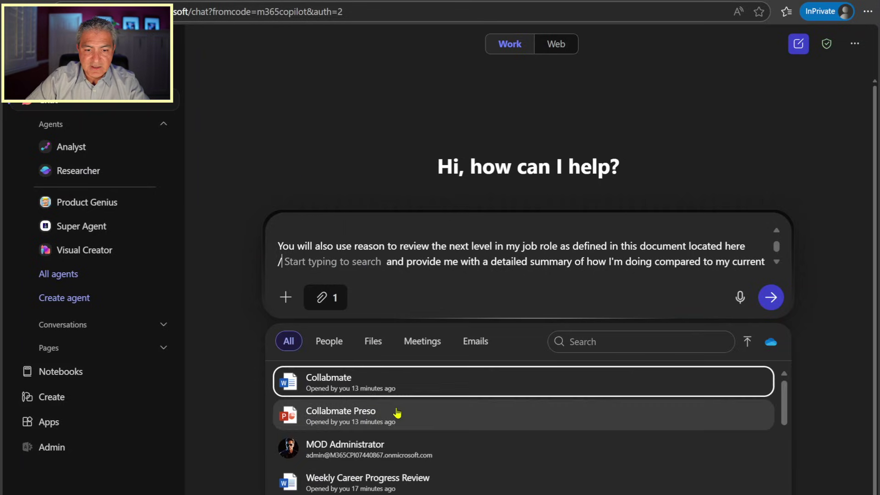
{"action": "scroll", "coordinate": [397, 414], "scroll_direction": "down", "scroll_amount": 3}
{"action": "left_click", "coordinate": [398, 421]}
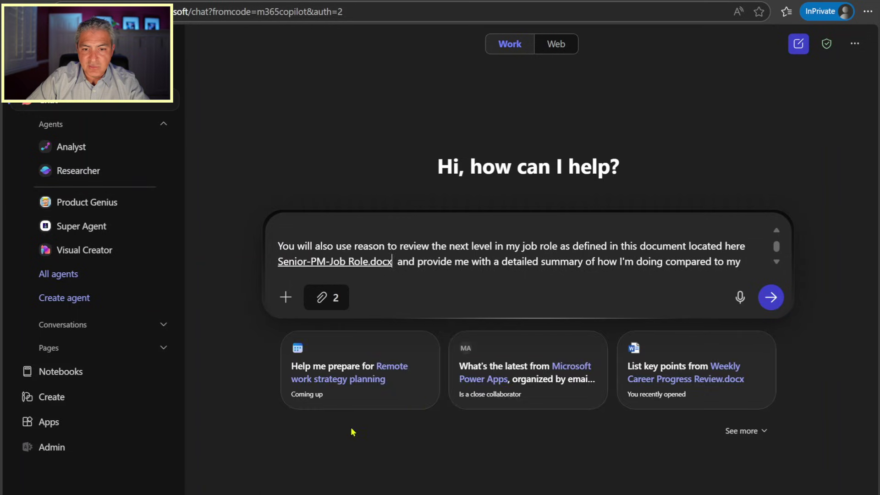
{"action": "left_click", "coordinate": [777, 263]}
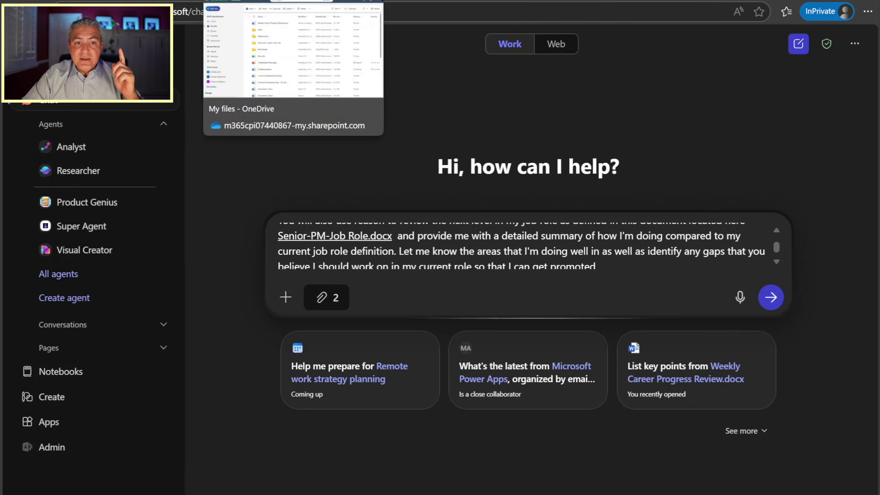
{"action": "left_click", "coordinate": [293, 69]}
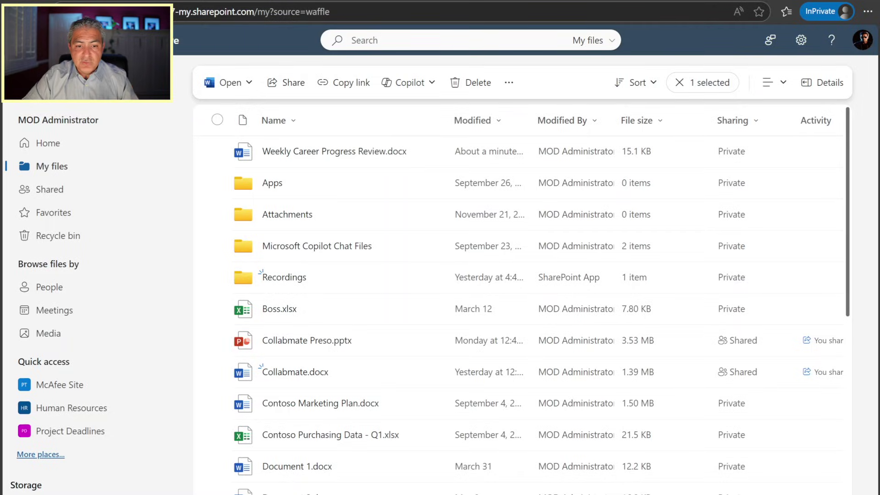
Scroll My files down to Senior-PM-Job Role.docx
{"action": "scroll", "coordinate": [350, 229], "scroll_direction": "down", "scroll_amount": 2}
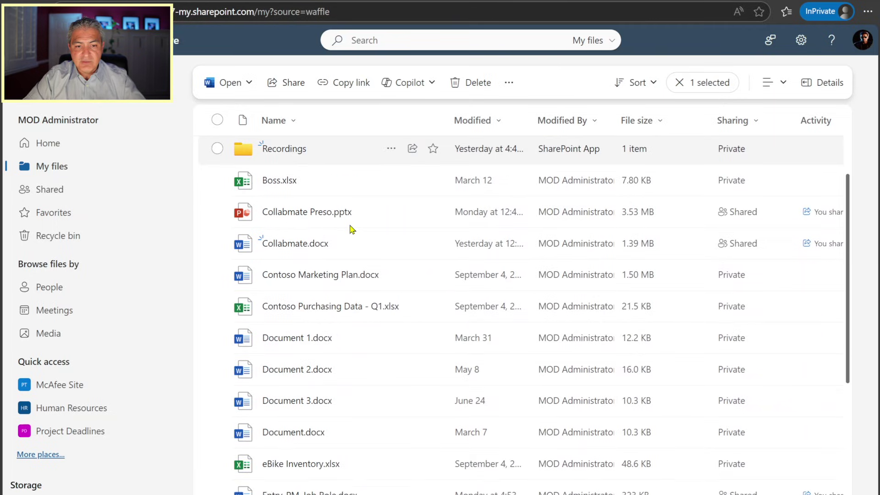
{"action": "scroll", "coordinate": [350, 229], "scroll_direction": "down", "scroll_amount": 5}
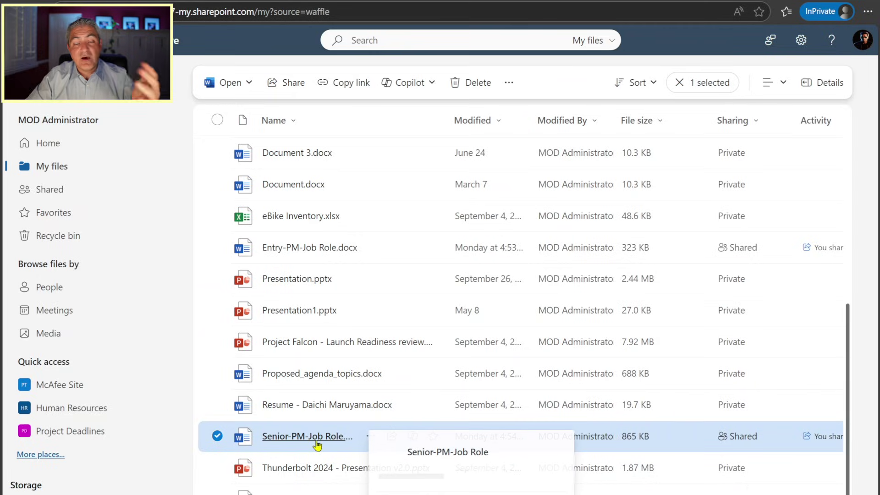
{"action": "mouse_move", "coordinate": [317, 444]}
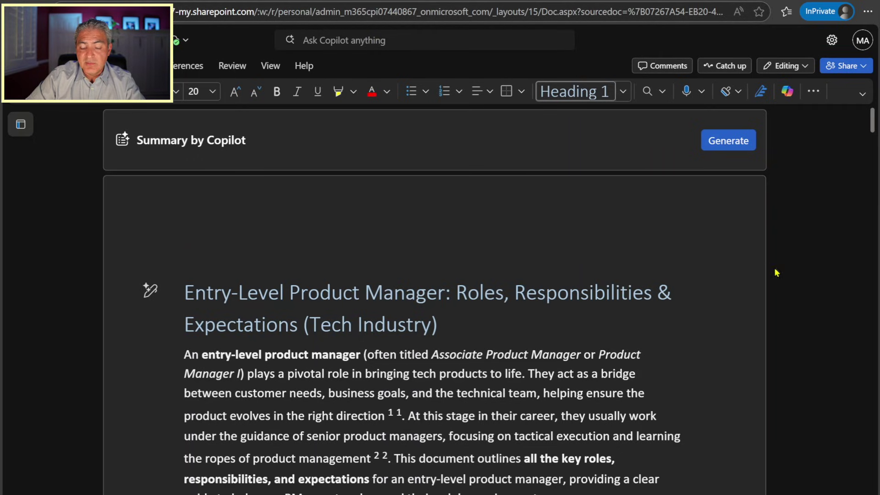
Scroll through the Entry-PM-Job Role document, then the Senior Product Manager role document
{"action": "left_click_drag", "start_coordinate": [871, 129], "coordinate": [876, 157]}
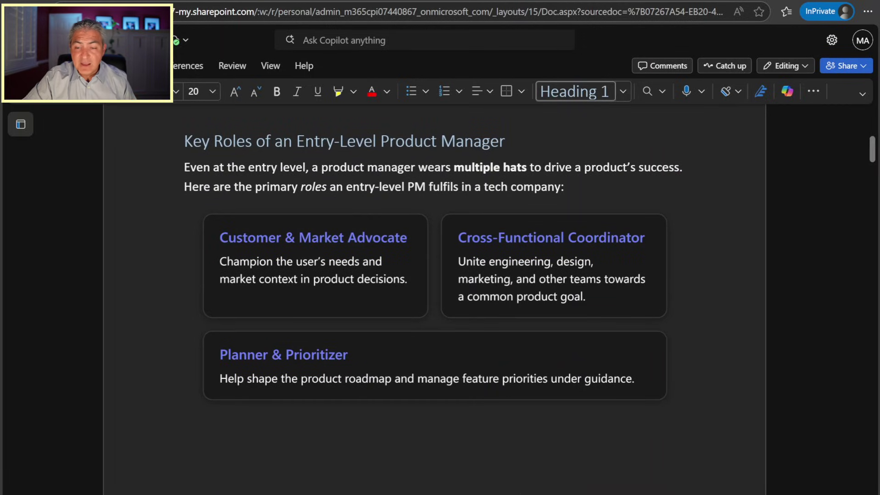
{"action": "left_click_drag", "start_coordinate": [872, 152], "coordinate": [875, 230]}
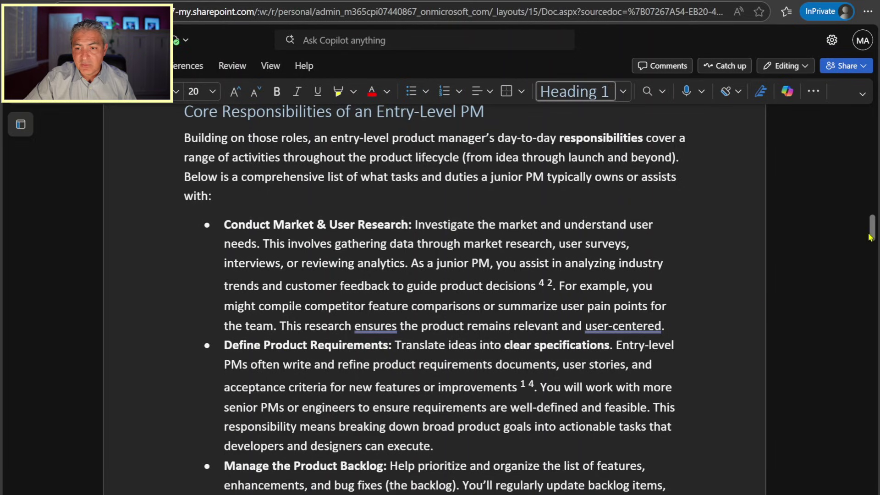
{"action": "left_click_drag", "start_coordinate": [871, 237], "coordinate": [876, 341]}
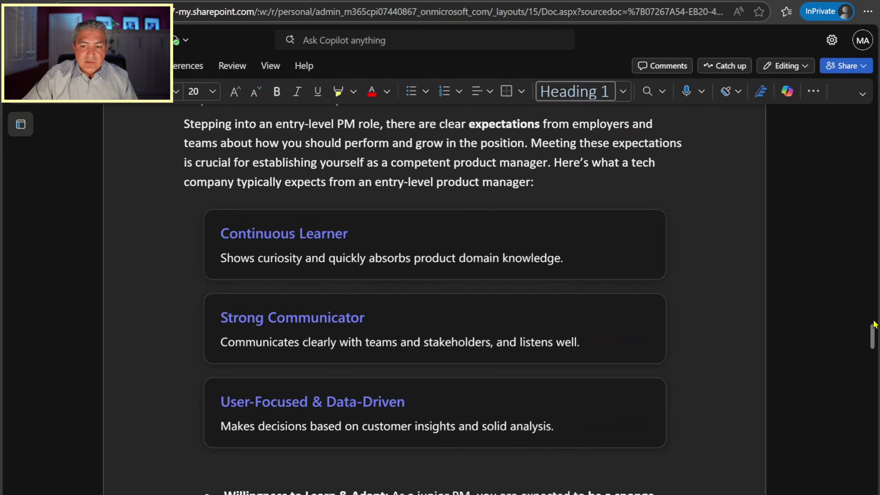
{"action": "scroll", "coordinate": [763, 312], "scroll_direction": "up", "scroll_amount": 2}
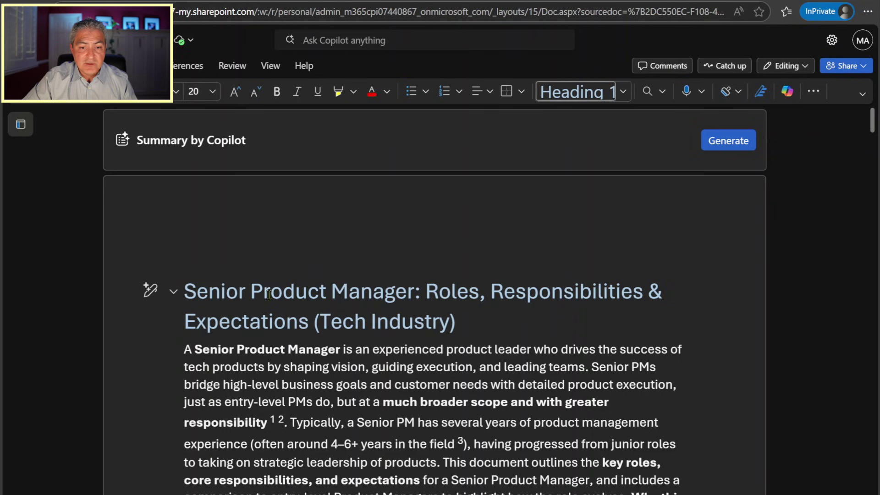
{"action": "left_click_drag", "start_coordinate": [184, 294], "coordinate": [439, 304]}
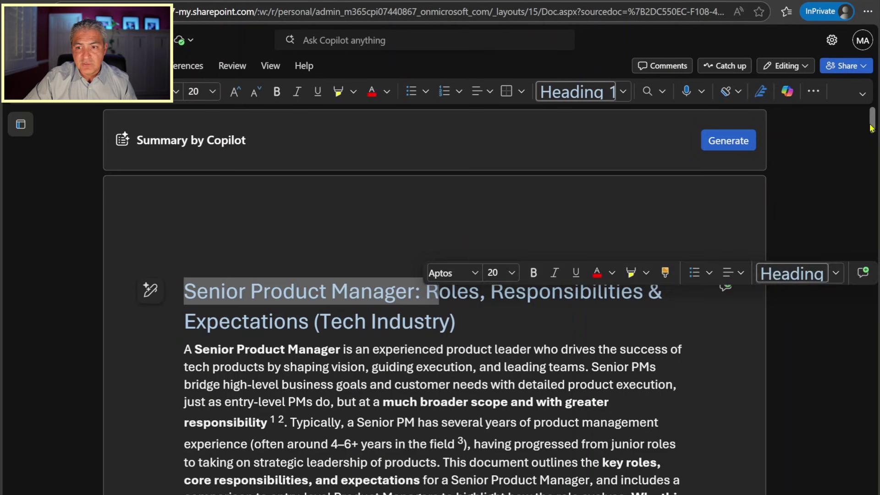
{"action": "left_click_drag", "start_coordinate": [872, 127], "coordinate": [878, 329]}
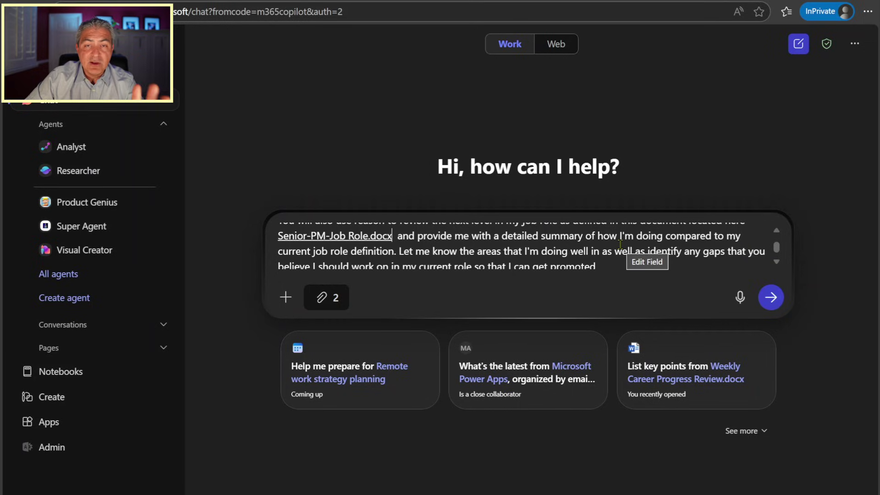
Send the prompt and read the reply's summary (31 emails, 7 meetings) and Entry-Level PM alignment table
{"action": "left_click", "coordinate": [768, 303]}
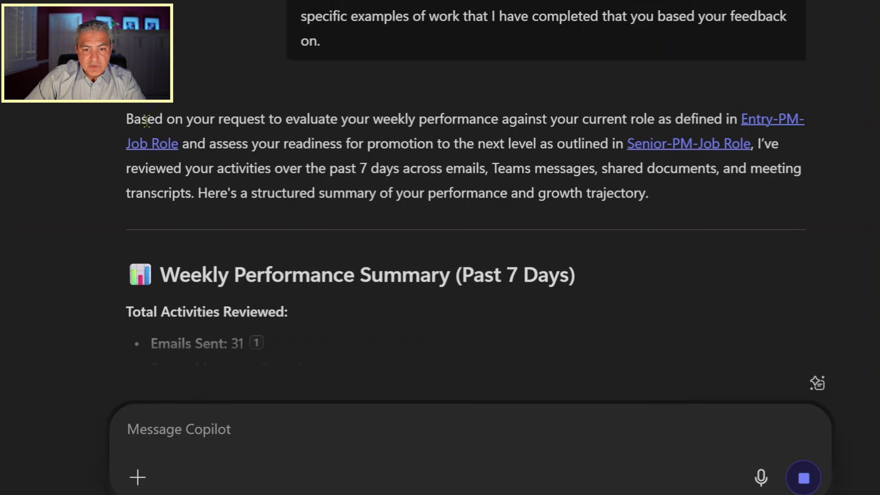
{"action": "left_click_drag", "start_coordinate": [285, 231], "coordinate": [519, 230]}
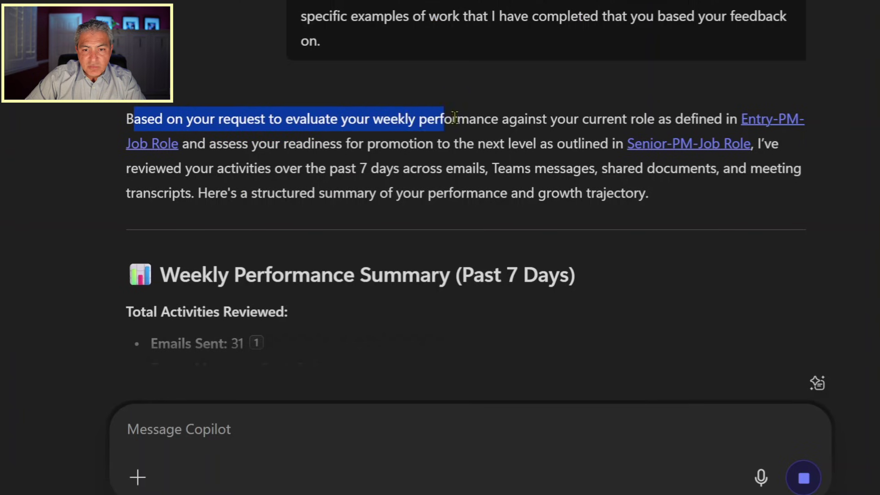
{"action": "left_click_drag", "start_coordinate": [455, 117], "coordinate": [455, 172]}
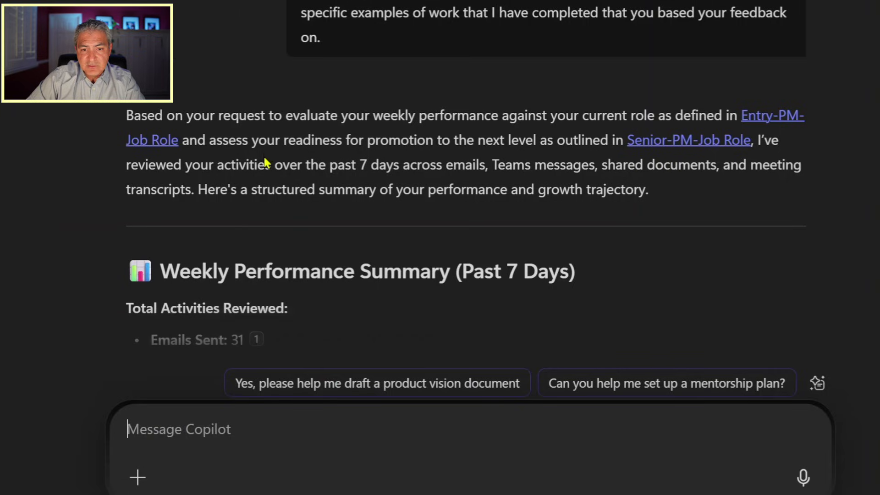
{"action": "scroll", "coordinate": [274, 138], "scroll_direction": "down", "scroll_amount": 2}
{"action": "left_click_drag", "start_coordinate": [220, 104], "coordinate": [596, 105]}
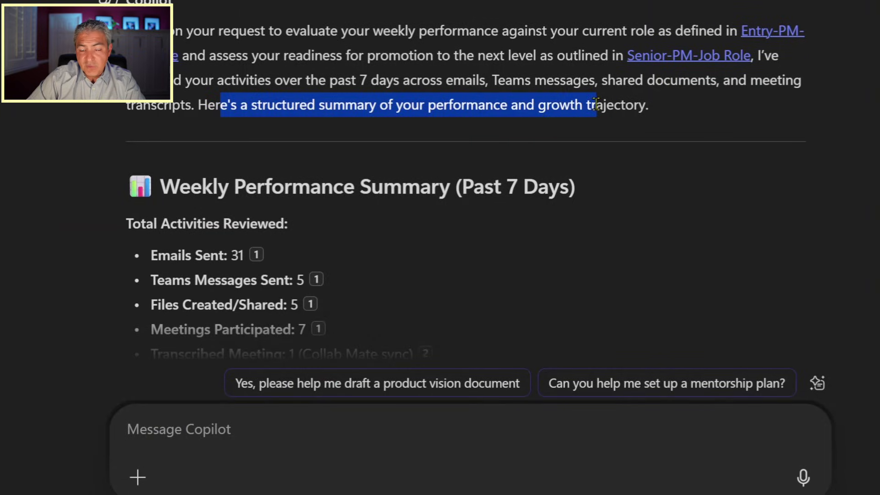
{"action": "left_click", "coordinate": [505, 100]}
{"action": "scroll", "coordinate": [366, 81], "scroll_direction": "down", "scroll_amount": 2}
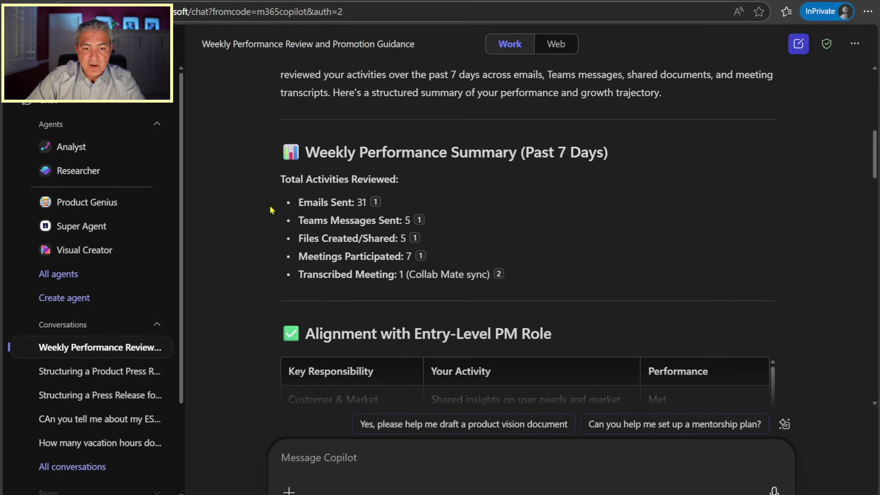
Scroll down and briefly highlight the Alignment with Entry-Level PM Role heading
{"action": "scroll", "coordinate": [270, 210], "scroll_direction": "down", "scroll_amount": 4}
{"action": "left_click_drag", "start_coordinate": [313, 146], "coordinate": [558, 147]}
{"action": "left_click", "coordinate": [228, 207]}
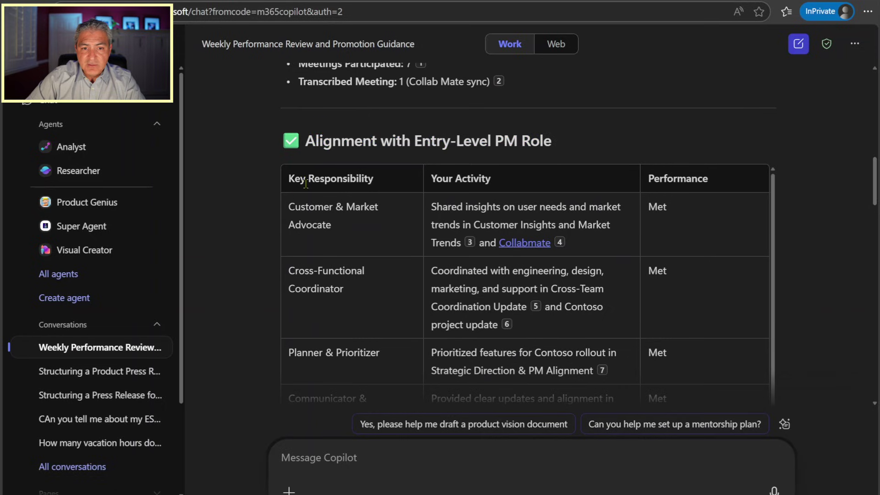
{"action": "scroll", "coordinate": [284, 216], "scroll_direction": "down", "scroll_amount": 2}
{"action": "scroll", "coordinate": [284, 216], "scroll_direction": "up", "scroll_amount": 2}
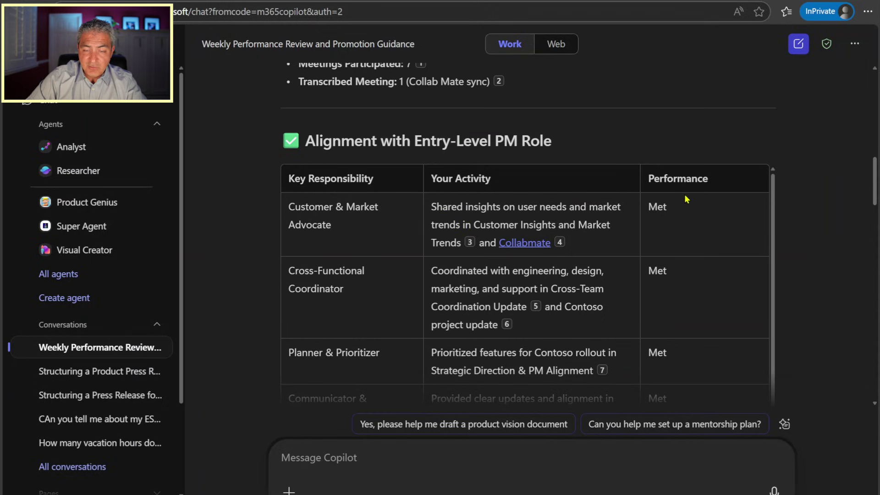
Scroll to the Growth Areas for Senior PM table and highlight its first Gap Analysis point
{"action": "scroll", "coordinate": [675, 211], "scroll_direction": "down", "scroll_amount": 6}
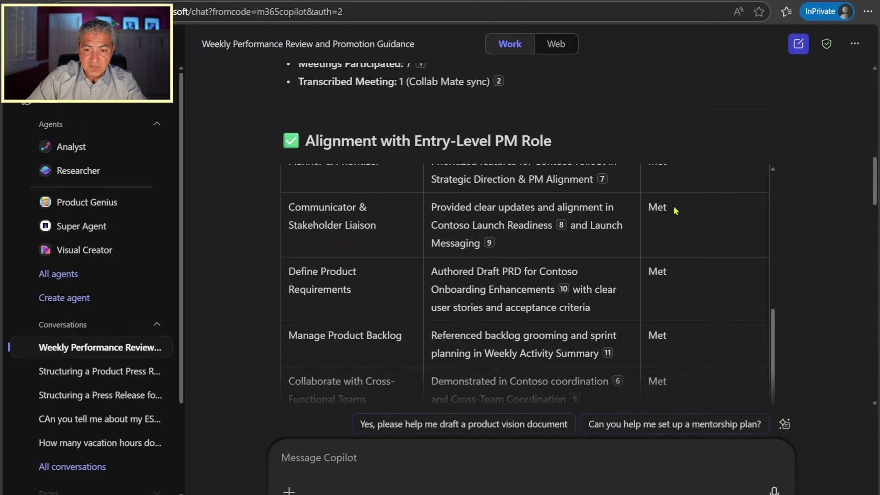
{"action": "scroll", "coordinate": [676, 211], "scroll_direction": "down", "scroll_amount": 6}
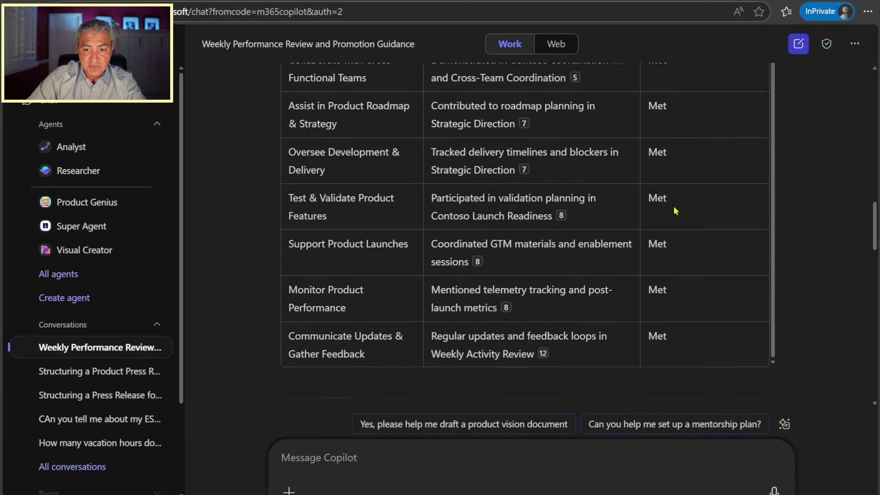
{"action": "scroll", "coordinate": [676, 211], "scroll_direction": "down", "scroll_amount": 4}
{"action": "left_click_drag", "start_coordinate": [330, 177], "coordinate": [568, 179]}
{"action": "left_click", "coordinate": [251, 190]}
{"action": "scroll", "coordinate": [251, 190], "scroll_direction": "down", "scroll_amount": 1}
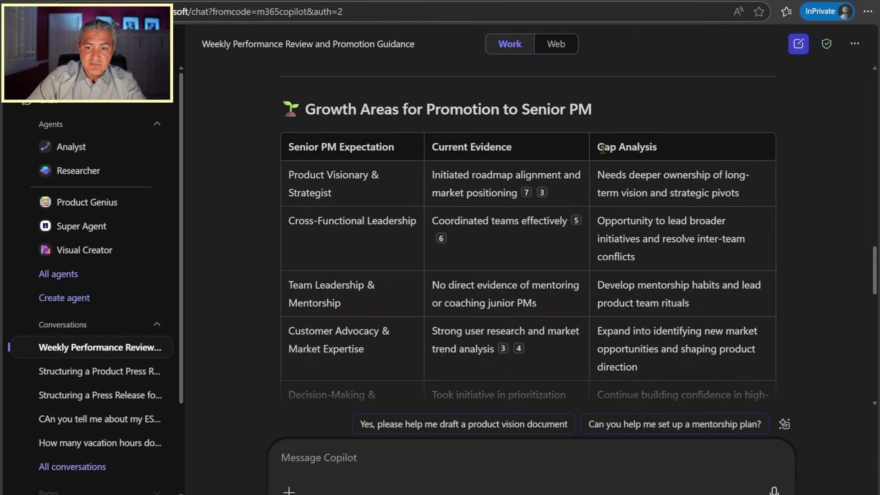
{"action": "left_click_drag", "start_coordinate": [602, 176], "coordinate": [741, 176]}
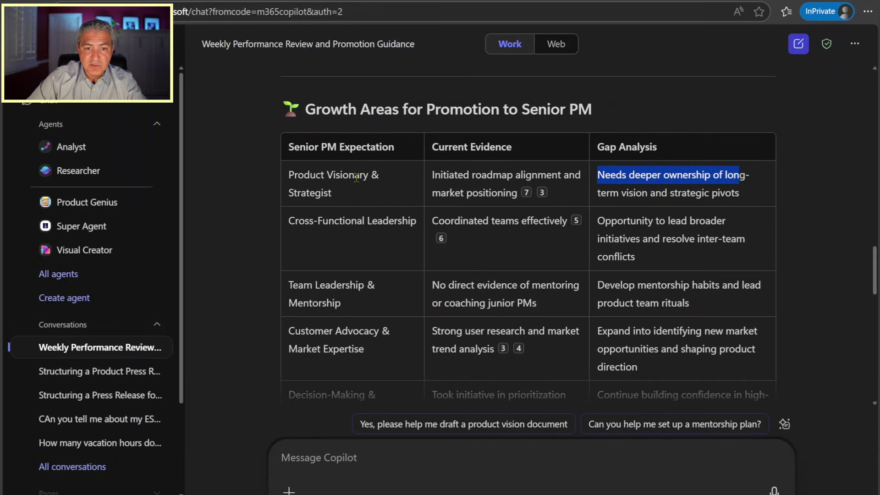
{"action": "scroll", "coordinate": [213, 188], "scroll_direction": "down", "scroll_amount": 1}
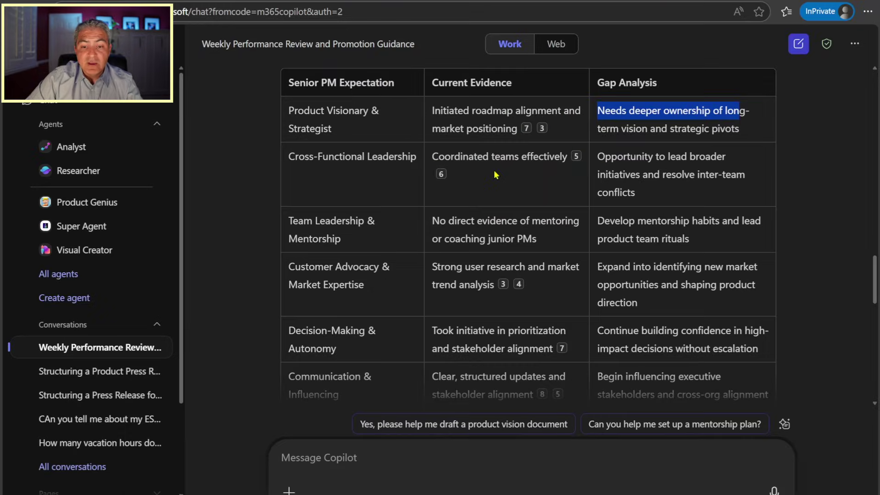
{"action": "scroll", "coordinate": [434, 213], "scroll_direction": "down", "scroll_amount": 4}
Highlight the Recommendations for Advancement heading and first action row, then scroll to the Summary
{"action": "scroll", "coordinate": [494, 177], "scroll_direction": "down", "scroll_amount": 4}
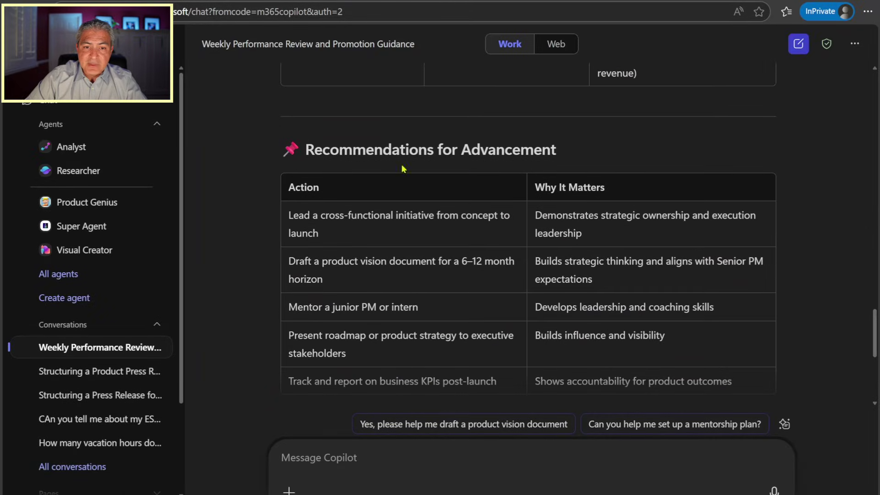
{"action": "left_click_drag", "start_coordinate": [304, 154], "coordinate": [571, 157]}
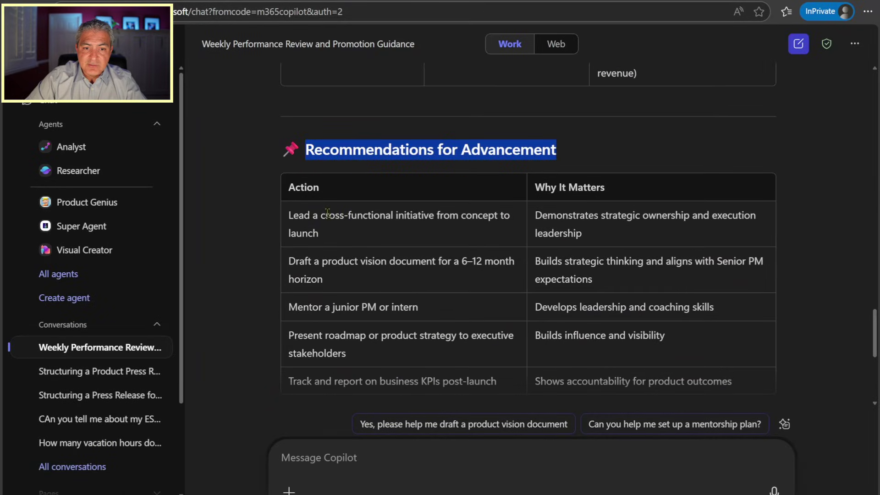
{"action": "left_click_drag", "start_coordinate": [289, 215], "coordinate": [415, 231]}
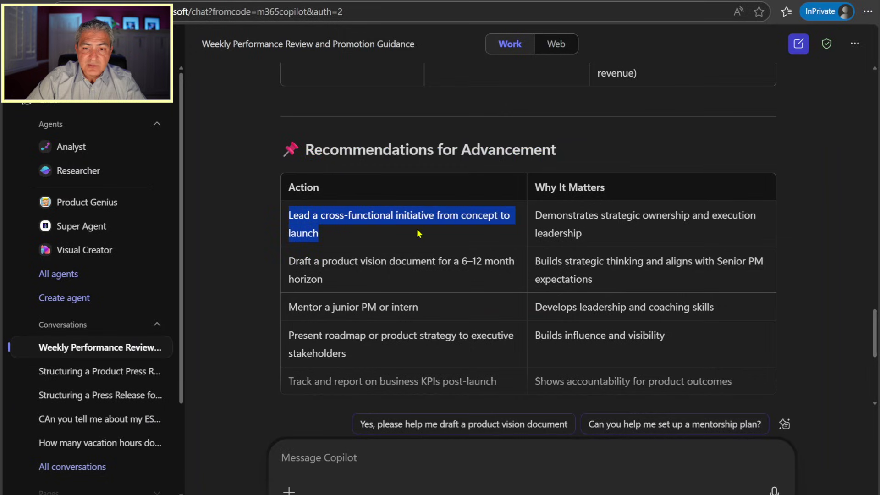
{"action": "left_click_drag", "start_coordinate": [542, 215], "coordinate": [604, 235]}
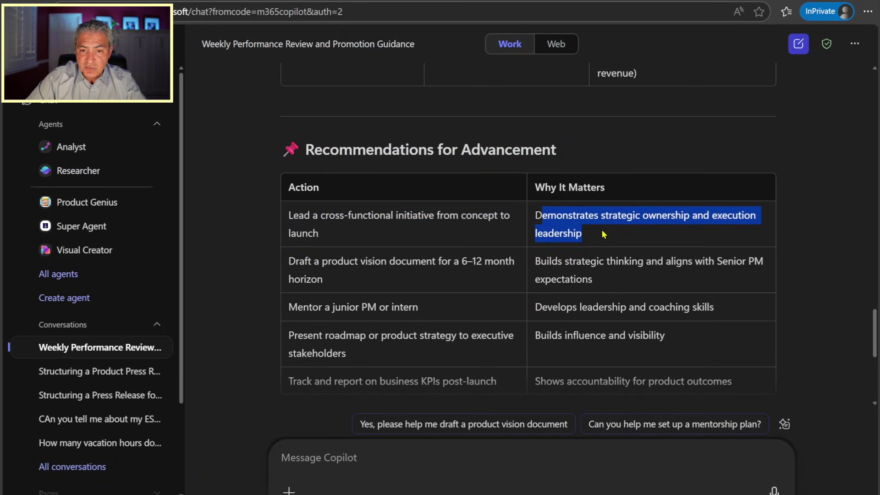
{"action": "left_click", "coordinate": [588, 186]}
{"action": "scroll", "coordinate": [587, 185], "scroll_direction": "down", "scroll_amount": 3}
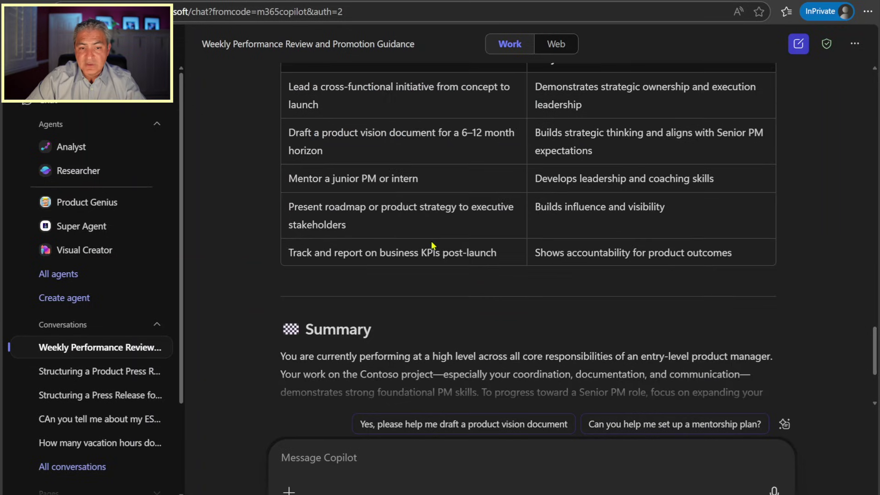
{"action": "scroll", "coordinate": [431, 245], "scroll_direction": "down", "scroll_amount": 4}
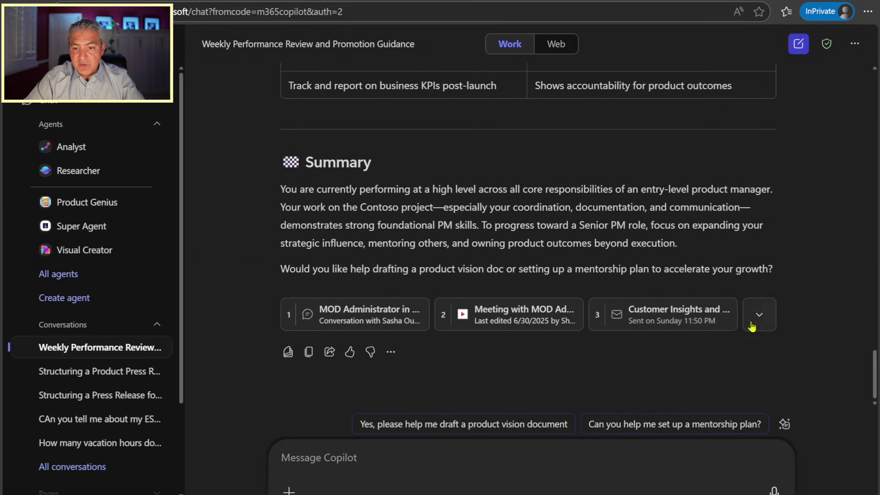
Expand Sources and scroll through the cited chats, meeting recording, emails and Word documents
{"action": "left_click", "coordinate": [759, 315]}
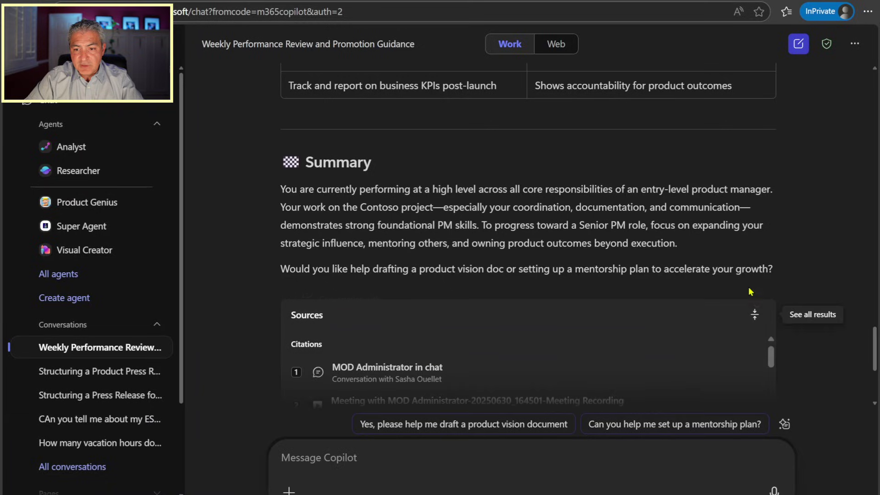
{"action": "scroll", "coordinate": [789, 215], "scroll_direction": "down", "scroll_amount": 3}
{"action": "scroll", "coordinate": [834, 209], "scroll_direction": "down", "scroll_amount": 2}
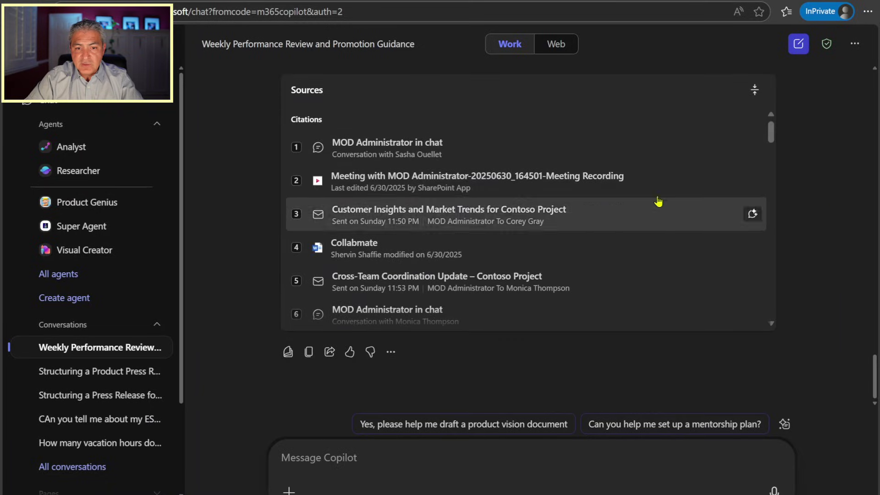
{"action": "scroll", "coordinate": [770, 147], "scroll_direction": "down", "scroll_amount": 2}
{"action": "left_click_drag", "start_coordinate": [770, 152], "coordinate": [761, 118]}
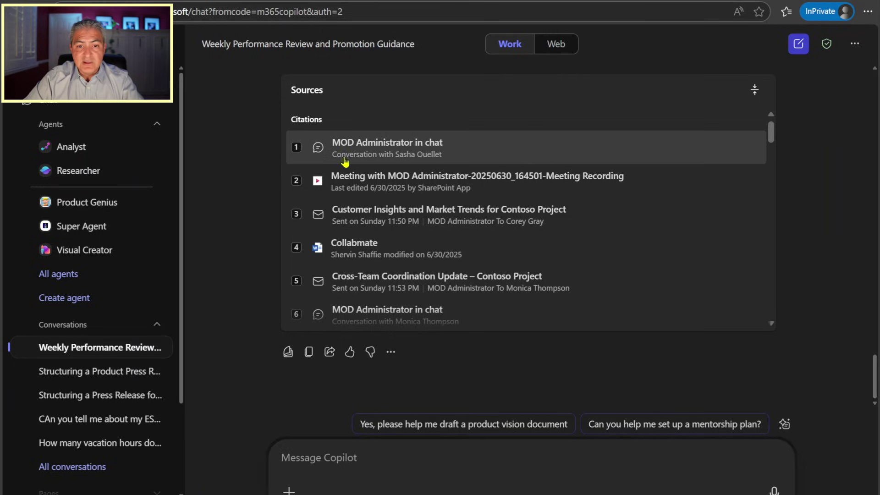
Open the first cited chat, sharing Collabmate Preso.pptx, in the Teams web app instead of desktop
{"action": "left_click", "coordinate": [383, 157]}
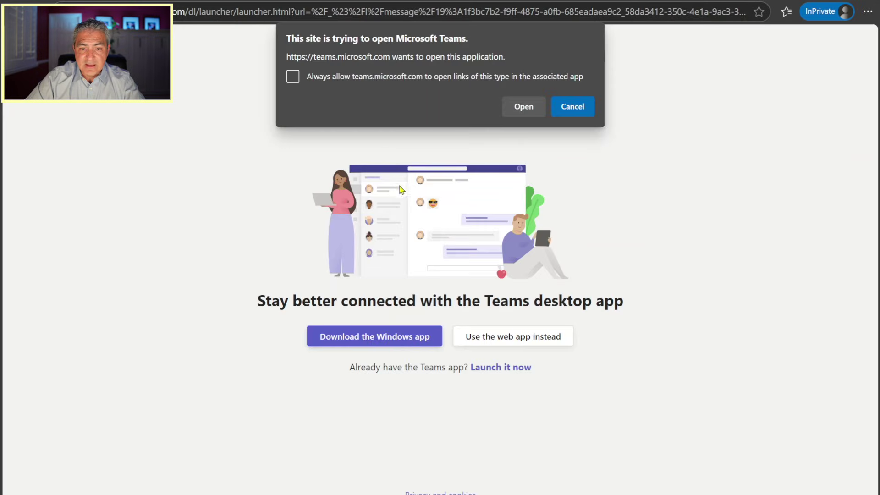
{"action": "left_click", "coordinate": [579, 108]}
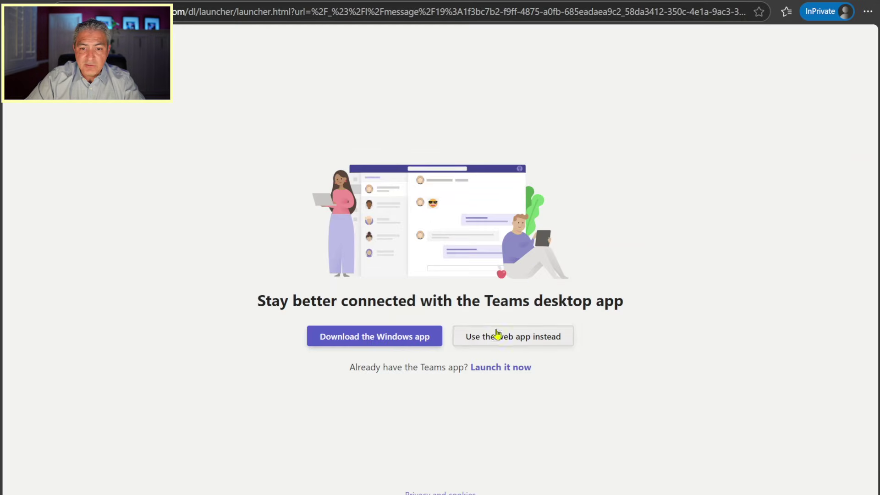
{"action": "left_click", "coordinate": [500, 347]}
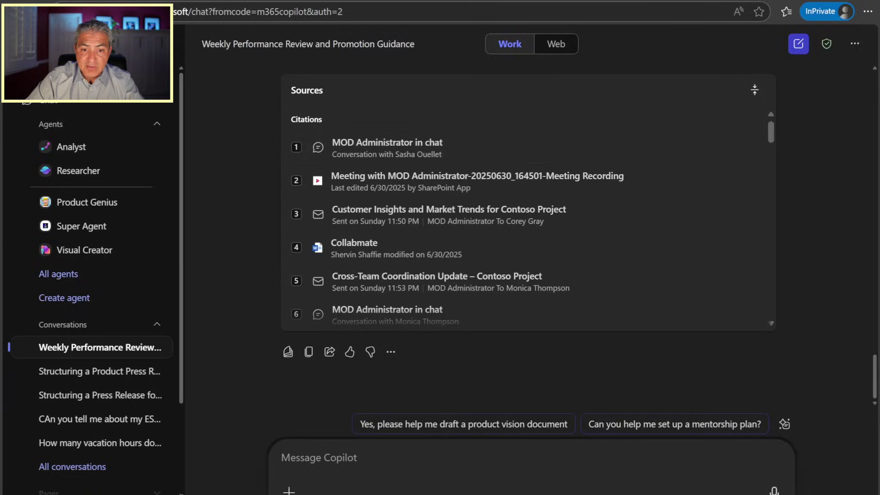
Open the cited meeting recording in Stream and scroll through its transcript
{"action": "left_click", "coordinate": [441, 177]}
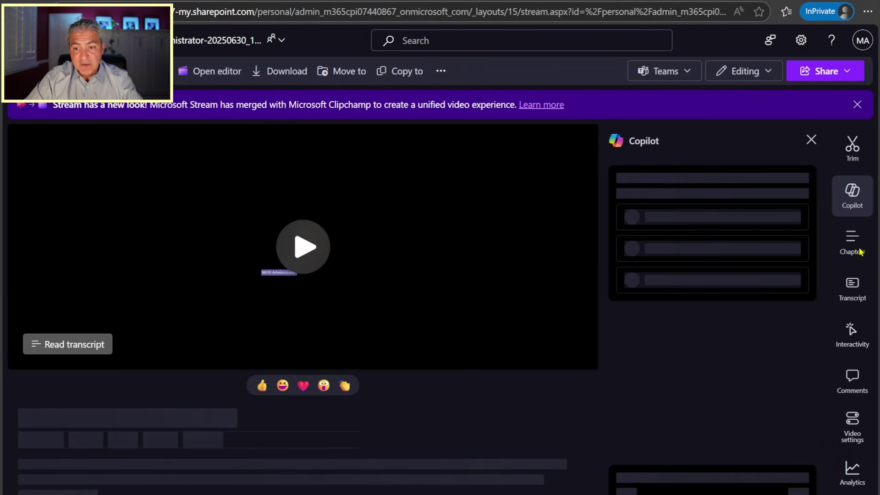
{"action": "left_click", "coordinate": [853, 294]}
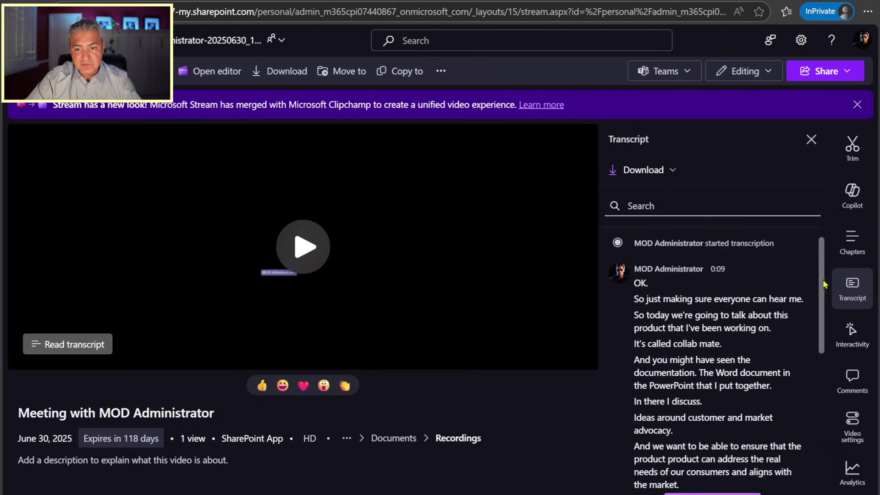
{"action": "left_click_drag", "start_coordinate": [814, 277], "coordinate": [828, 415]}
{"action": "left_click_drag", "start_coordinate": [828, 415], "coordinate": [811, 261]}
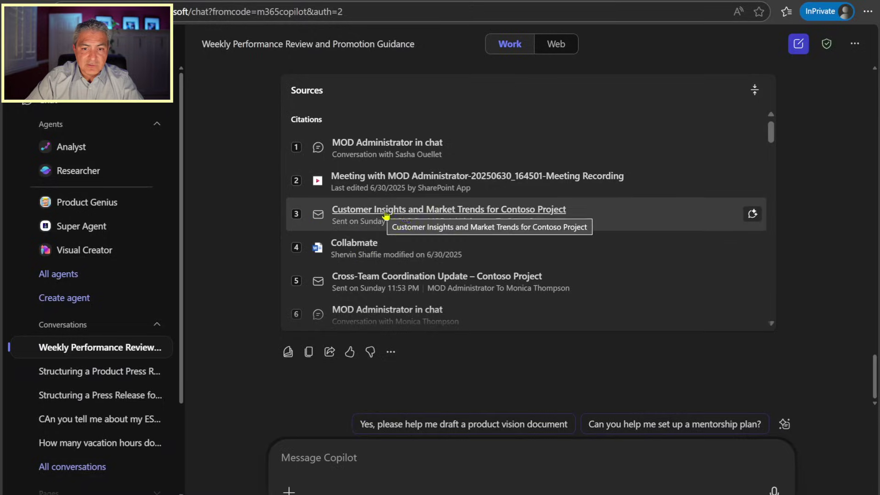
Open the cited Customer Insights email and scroll through the CollabMate case study document
{"action": "left_click", "coordinate": [404, 213]}
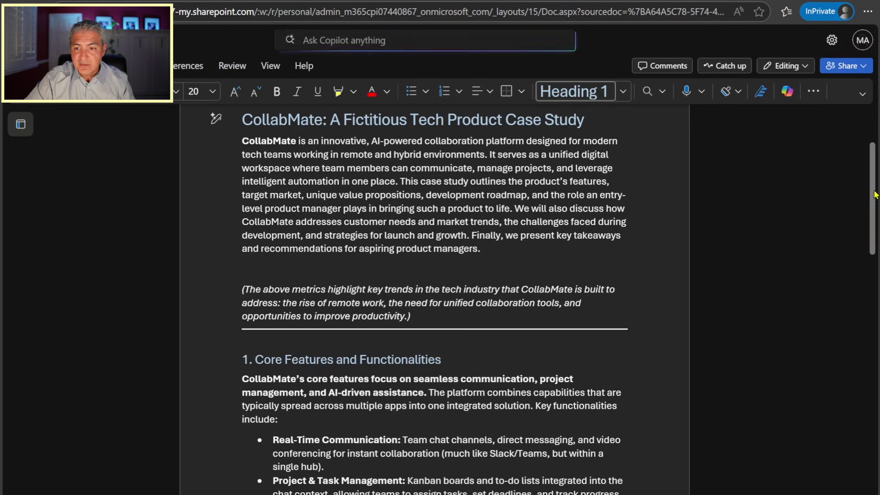
{"action": "scroll", "coordinate": [876, 222], "scroll_direction": "down", "scroll_amount": 2}
{"action": "scroll", "coordinate": [876, 222], "scroll_direction": "down", "scroll_amount": 10}
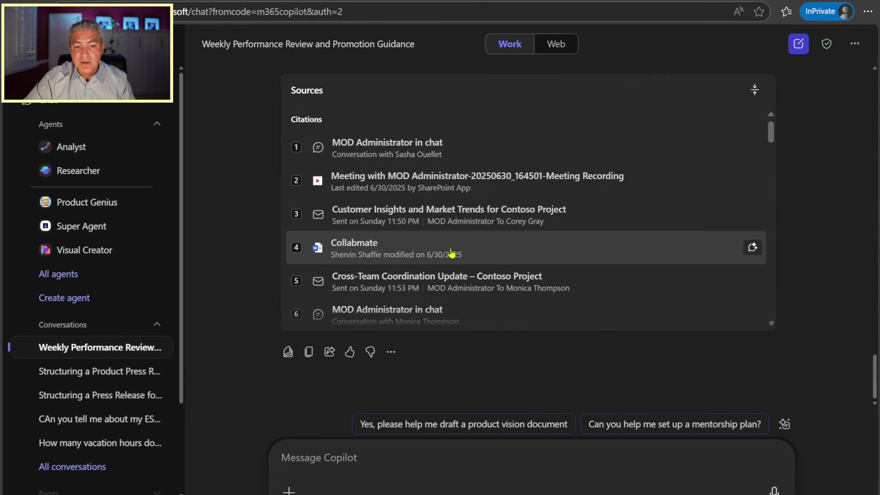
{"action": "scroll", "coordinate": [418, 193], "scroll_direction": "down", "scroll_amount": 2}
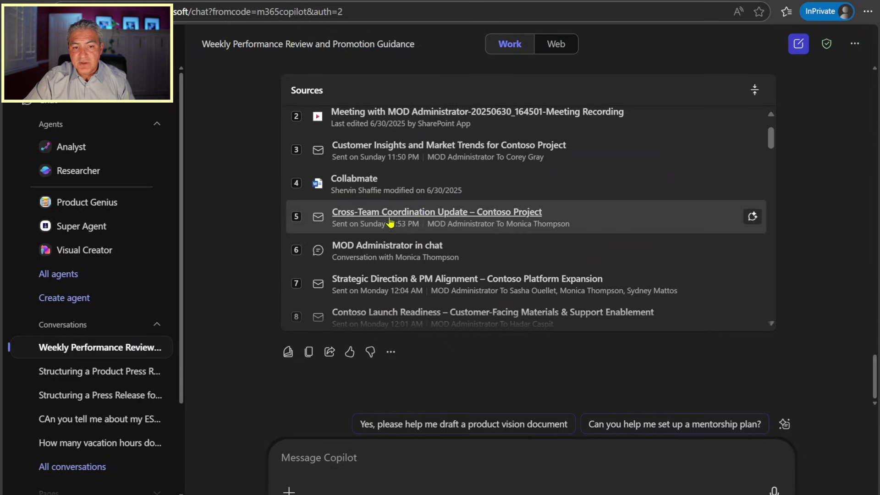
{"action": "scroll", "coordinate": [413, 186], "scroll_direction": "down", "scroll_amount": 6}
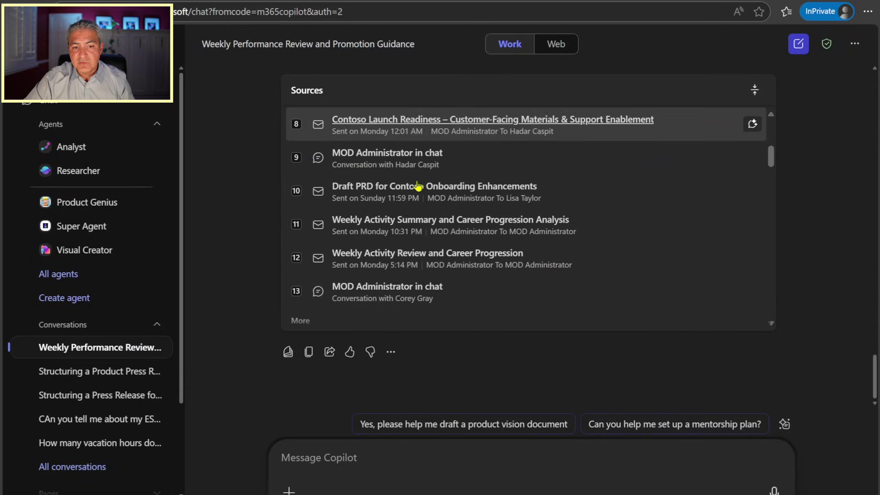
{"action": "scroll", "coordinate": [413, 185], "scroll_direction": "down", "scroll_amount": 3}
{"action": "scroll", "coordinate": [413, 186], "scroll_direction": "down", "scroll_amount": 3}
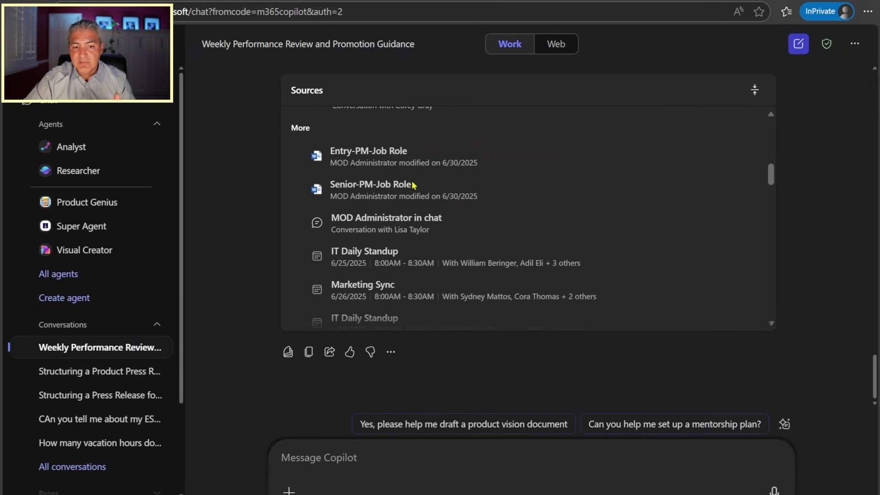
{"action": "scroll", "coordinate": [413, 185], "scroll_direction": "up", "scroll_amount": 3}
{"action": "scroll", "coordinate": [412, 186], "scroll_direction": "up", "scroll_amount": 10}
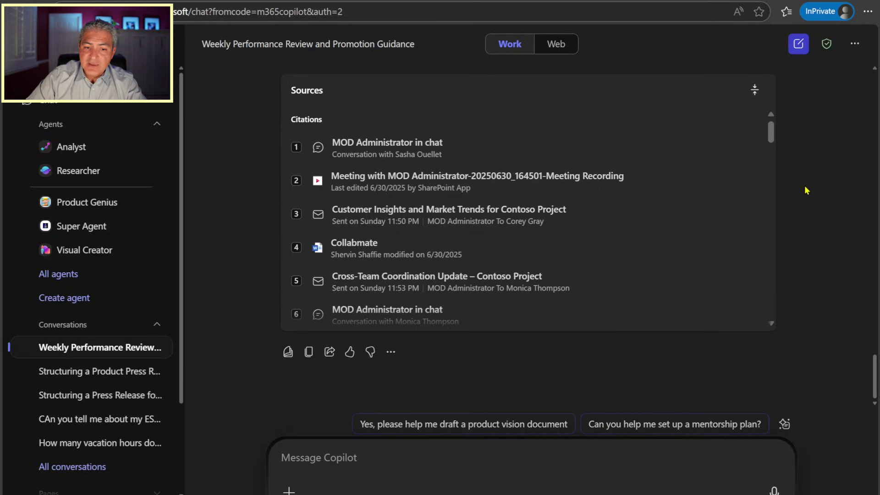
{"action": "mouse_move", "coordinate": [767, 218]}
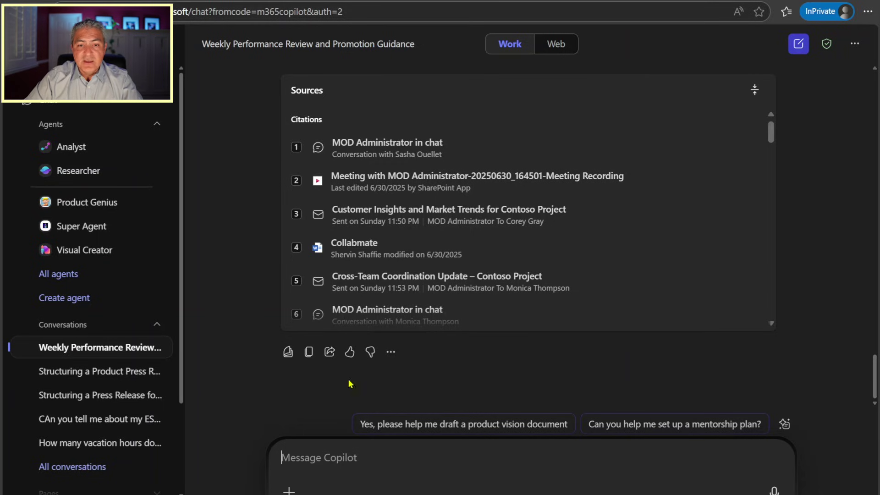
{"action": "scroll", "coordinate": [796, 196], "scroll_direction": "up", "scroll_amount": 10}
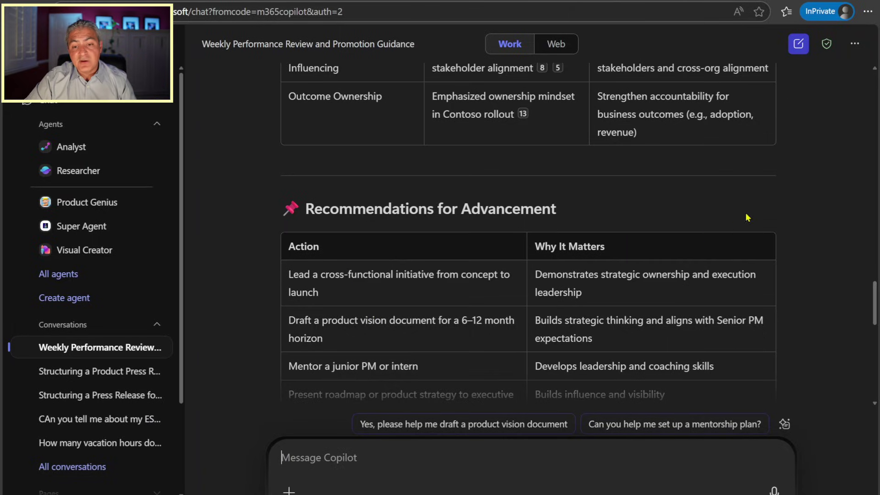
{"action": "left_click_drag", "start_coordinate": [875, 302], "coordinate": [874, 370]}
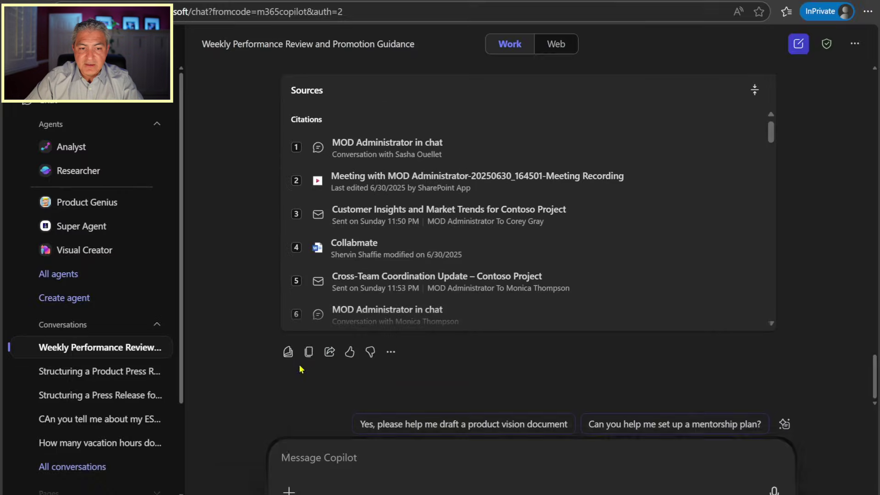
Turn the performance review response into a full-window Copilot Page and open it in Word
{"action": "left_click", "coordinate": [288, 351]}
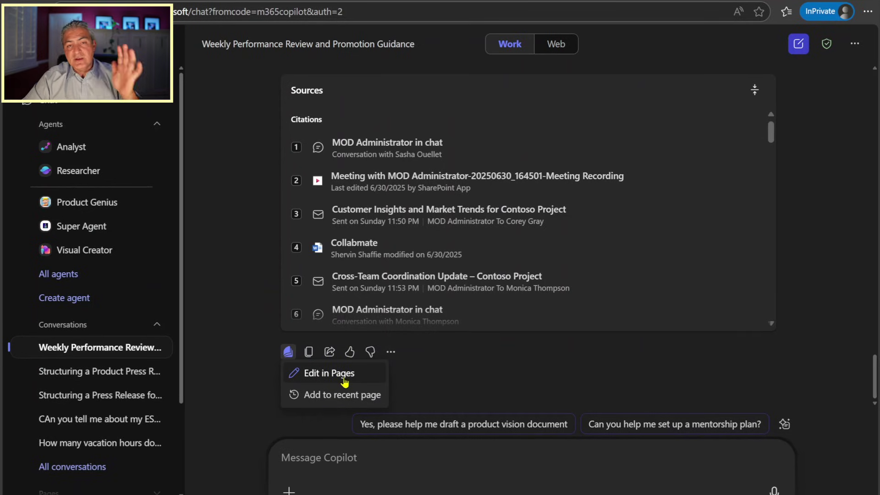
{"action": "left_click", "coordinate": [344, 382]}
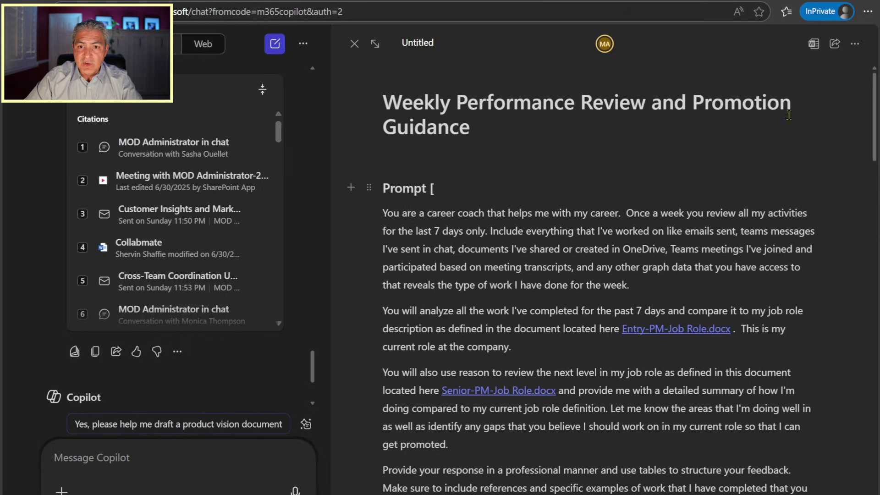
{"action": "left_click", "coordinate": [375, 44]}
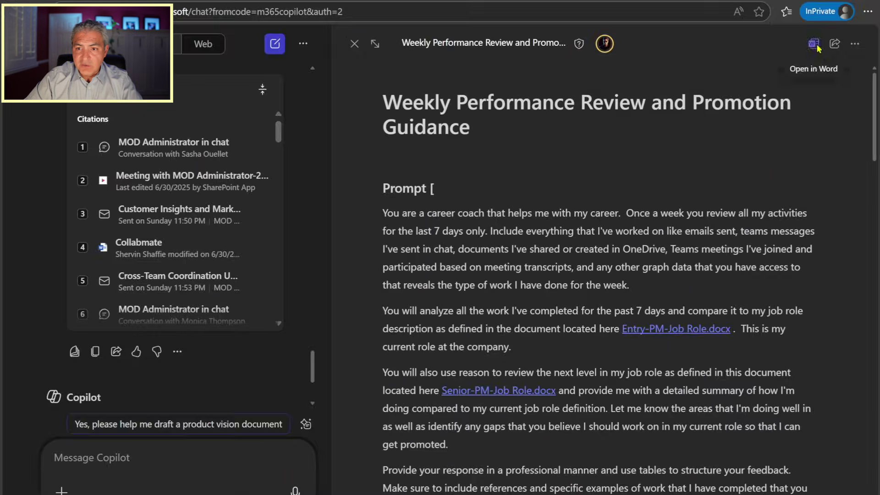
{"action": "left_click", "coordinate": [814, 44]}
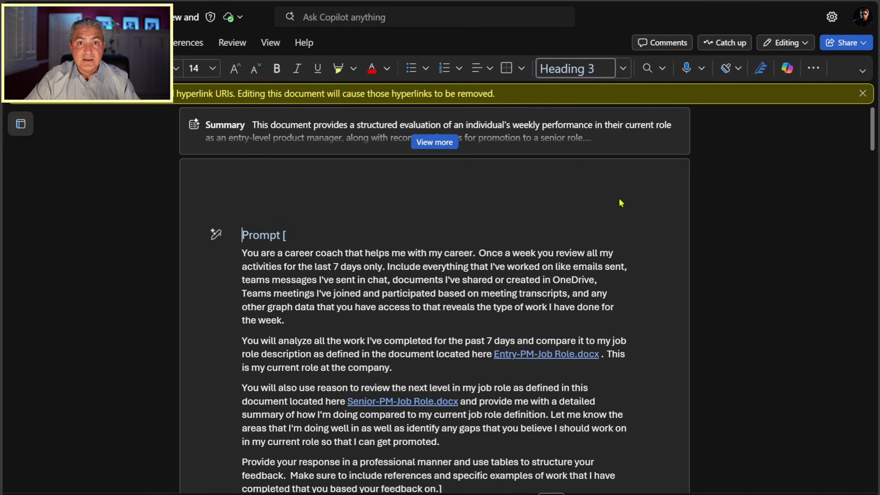
Scroll the Word document from the Prompt heading down to the Summary on page 4
{"action": "scroll", "coordinate": [569, 217], "scroll_direction": "down", "scroll_amount": 15}
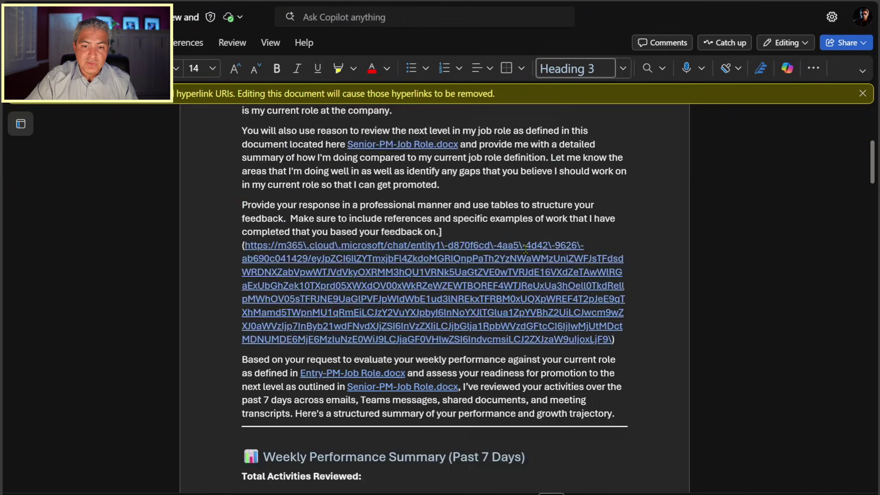
{"action": "scroll", "coordinate": [524, 257], "scroll_direction": "down", "scroll_amount": 10}
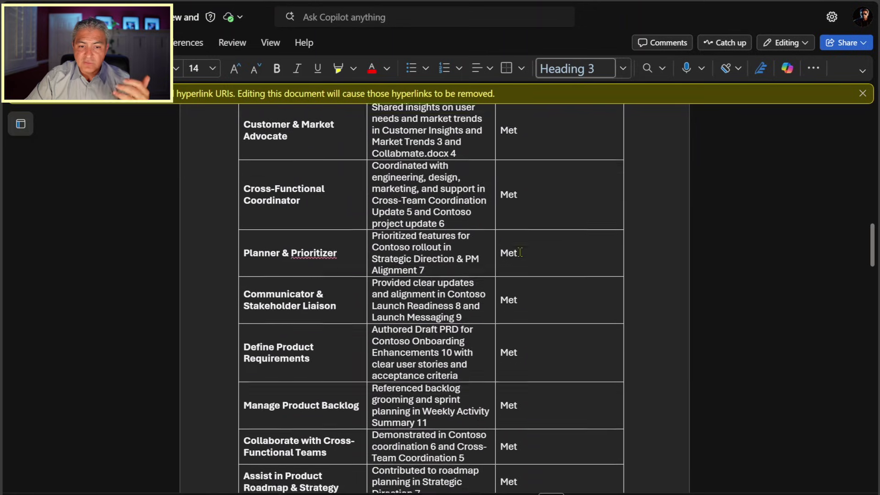
{"action": "scroll", "coordinate": [520, 259], "scroll_direction": "down", "scroll_amount": 12}
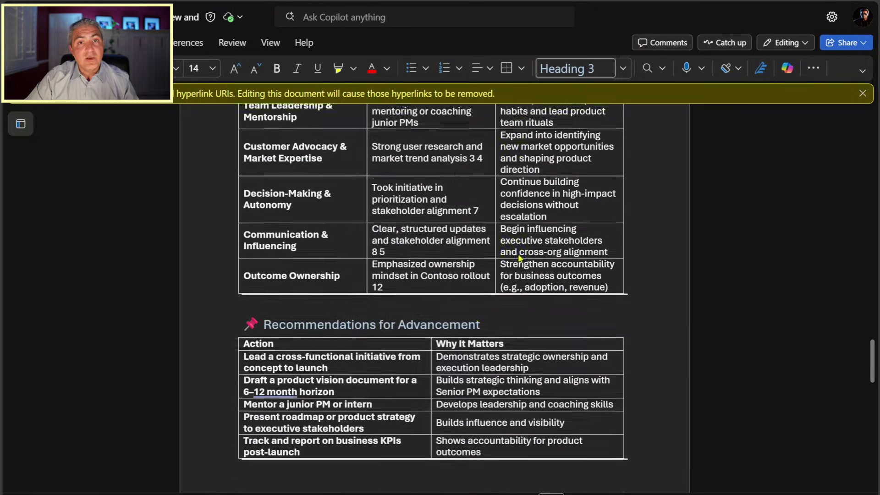
{"action": "scroll", "coordinate": [520, 259], "scroll_direction": "down", "scroll_amount": 7}
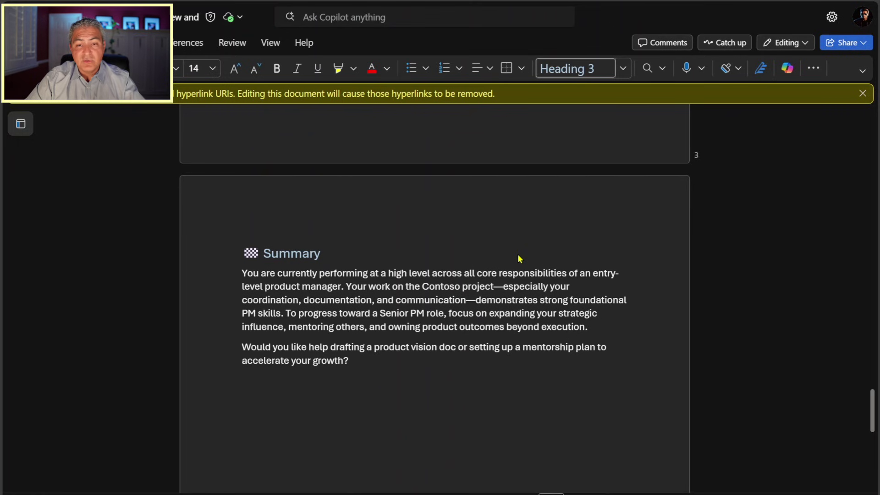
{"action": "scroll", "coordinate": [518, 257], "scroll_direction": "down", "scroll_amount": 4}
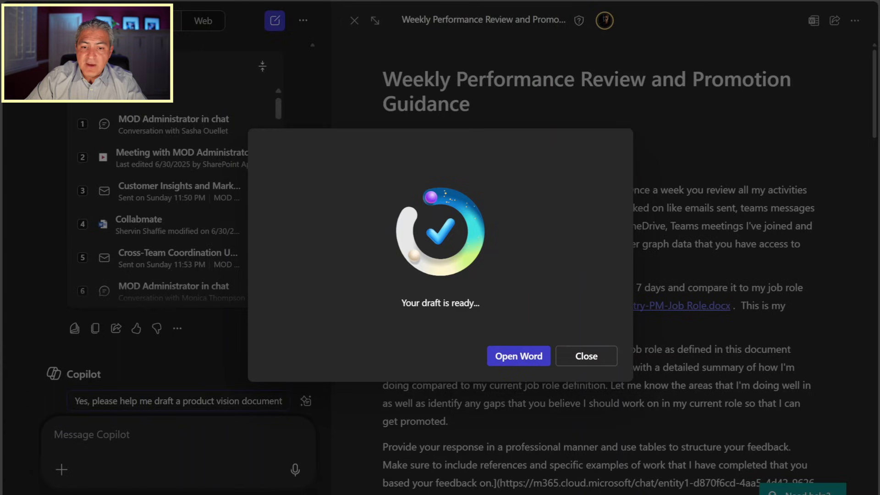
Dismiss the draft-ready notice, close the Word preview, and open scheduling for the original career-coach prompt
{"action": "left_click", "coordinate": [571, 354]}
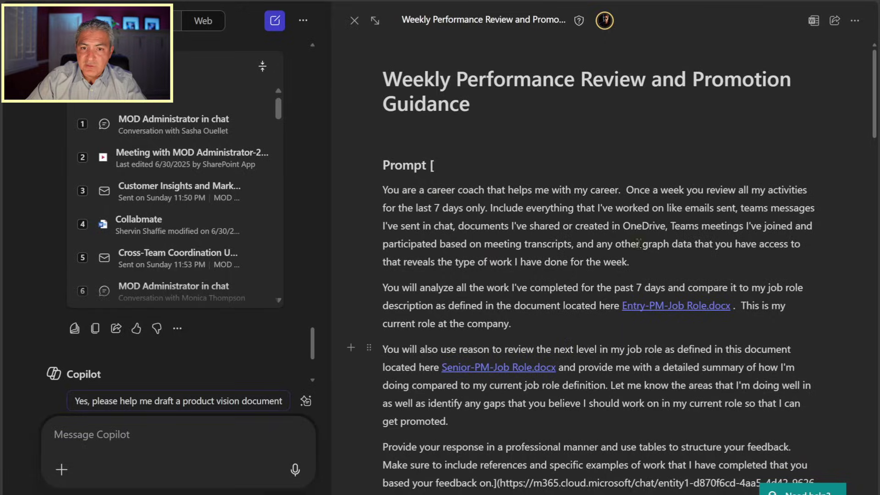
{"action": "left_click", "coordinate": [355, 20]}
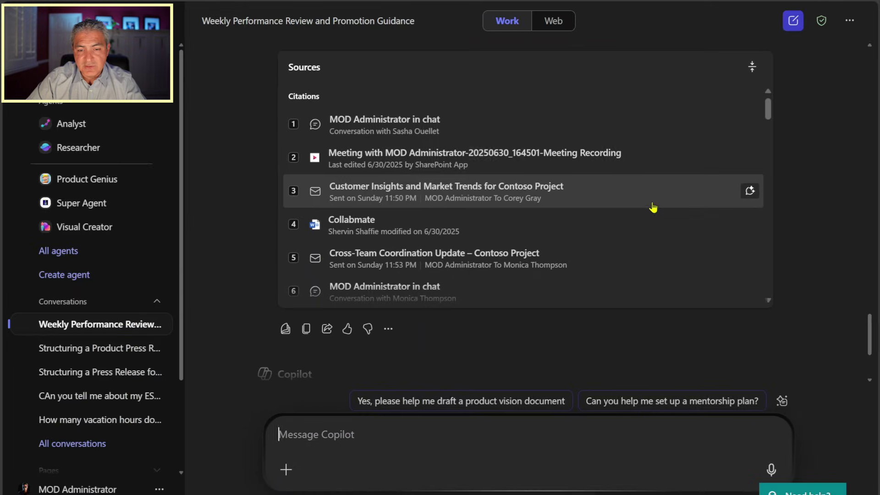
{"action": "mouse_move", "coordinate": [747, 223]}
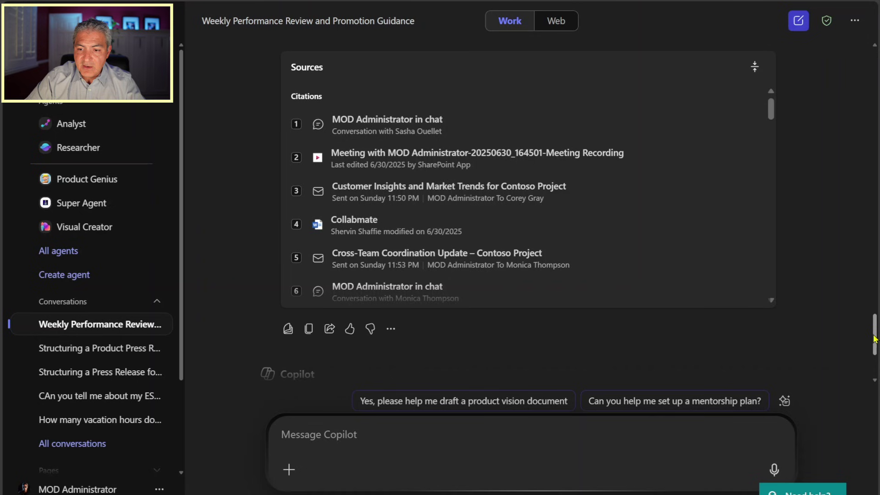
{"action": "left_click_drag", "start_coordinate": [875, 339], "coordinate": [835, 45]}
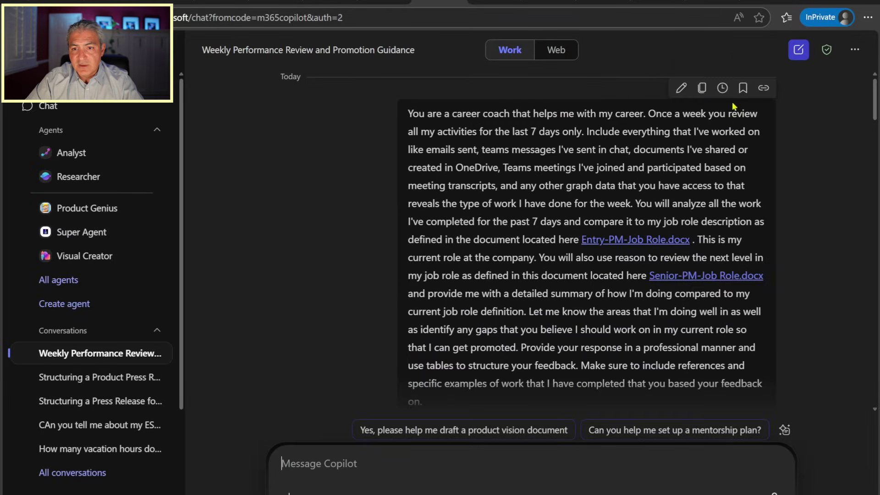
{"action": "left_click", "coordinate": [711, 71]}
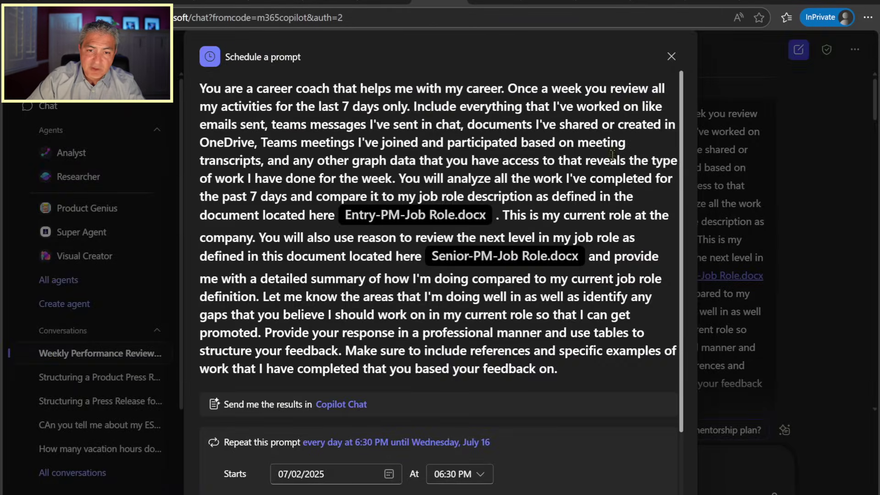
Set the schedule to start 07/04/2025 at 05:00 PM
{"action": "scroll", "coordinate": [577, 386], "scroll_direction": "down", "scroll_amount": 2}
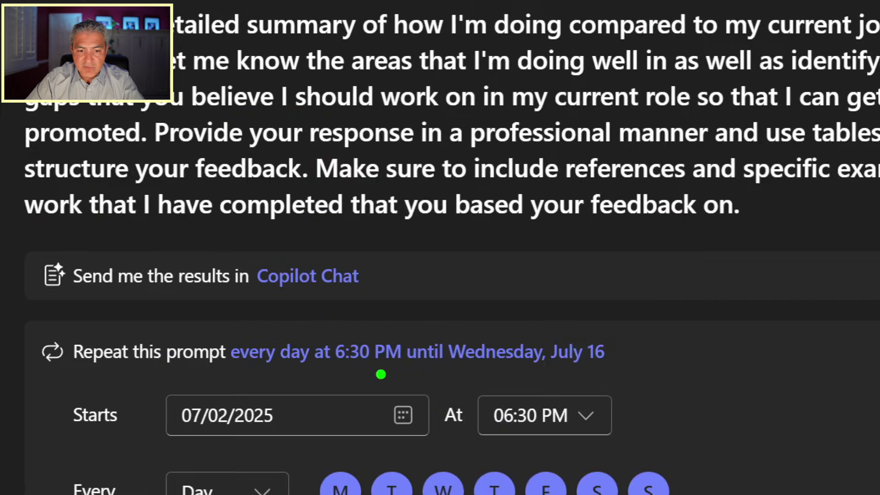
{"action": "left_click_drag", "start_coordinate": [241, 374], "coordinate": [627, 373]}
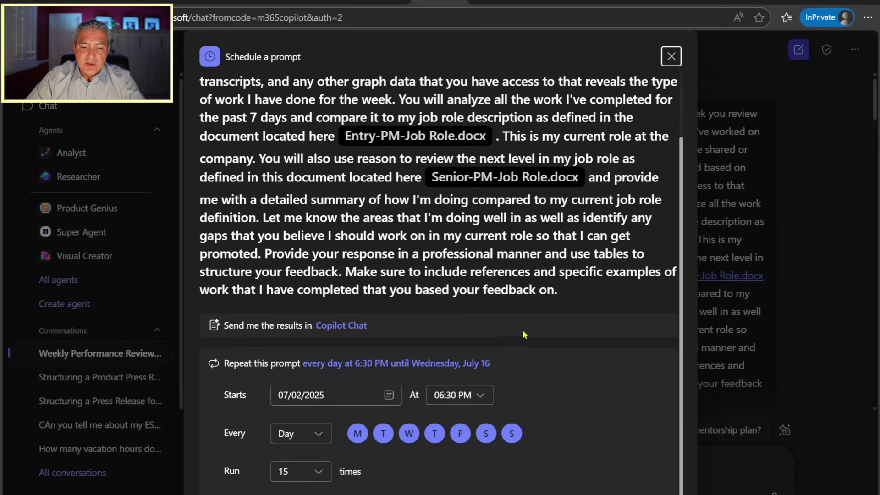
{"action": "left_click", "coordinate": [389, 395]}
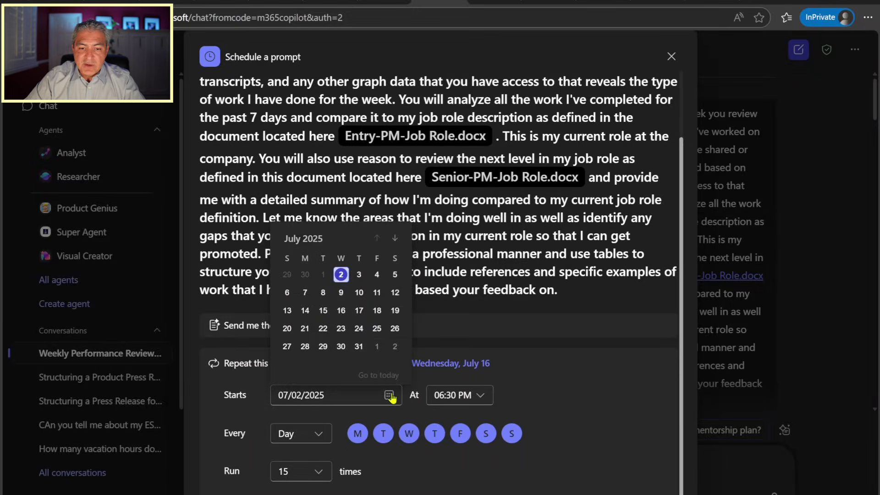
{"action": "left_click", "coordinate": [377, 275]}
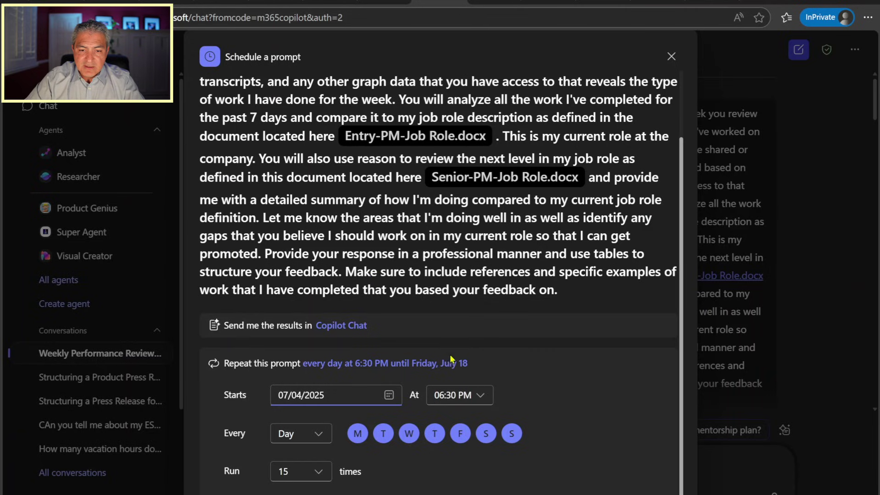
{"action": "left_click", "coordinate": [478, 396]}
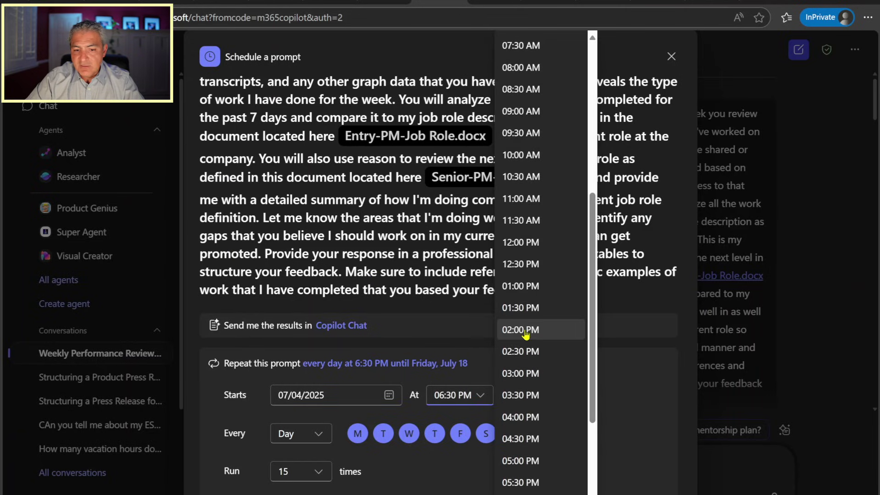
{"action": "left_click", "coordinate": [522, 460]}
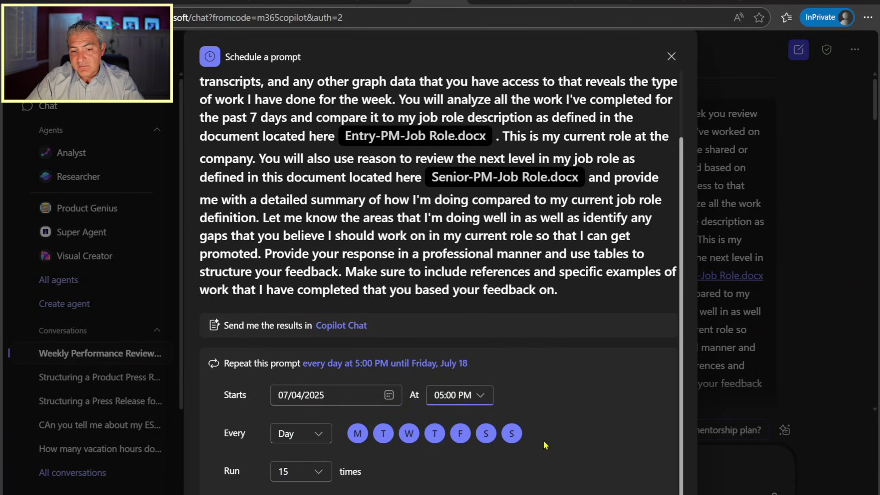
Limit the repeat to Fridays only, keep 15 runs, and save the schedule
{"action": "left_click", "coordinate": [358, 435]}
{"action": "left_click", "coordinate": [384, 435]}
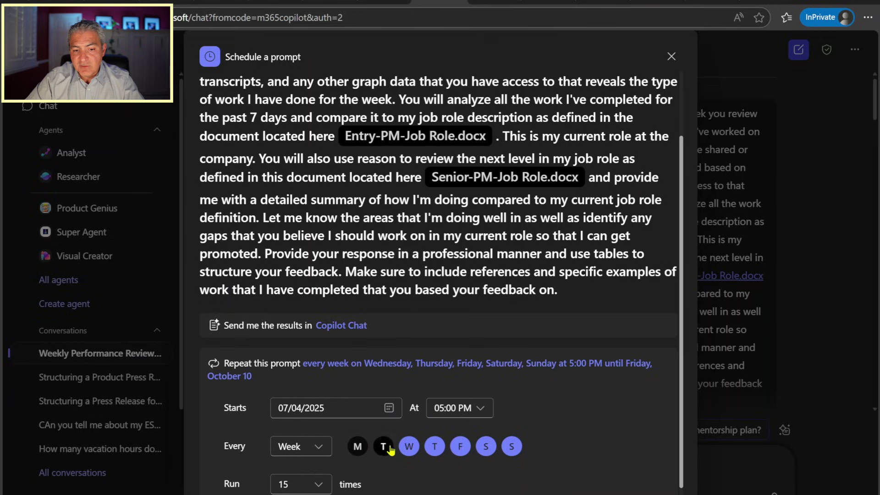
{"action": "left_click", "coordinate": [409, 435]}
{"action": "left_click", "coordinate": [435, 435]}
{"action": "left_click", "coordinate": [486, 435]}
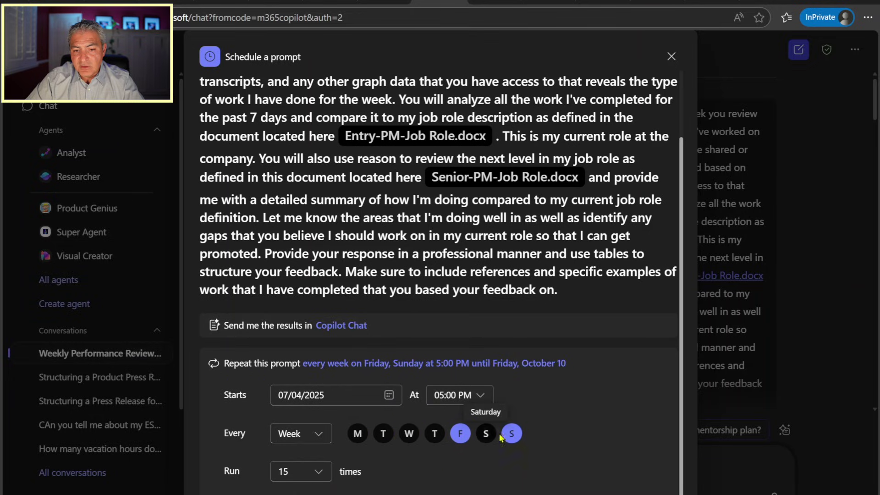
{"action": "left_click", "coordinate": [512, 435]}
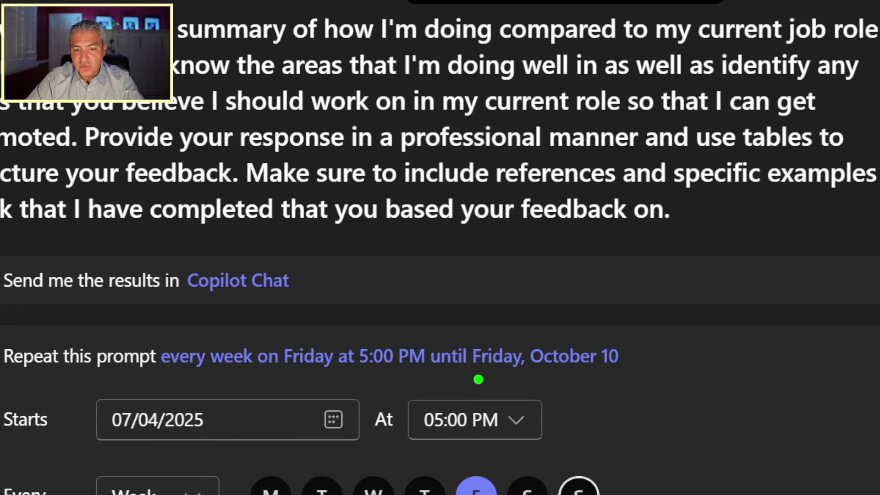
{"action": "left_click_drag", "start_coordinate": [478, 377], "coordinate": [613, 376]}
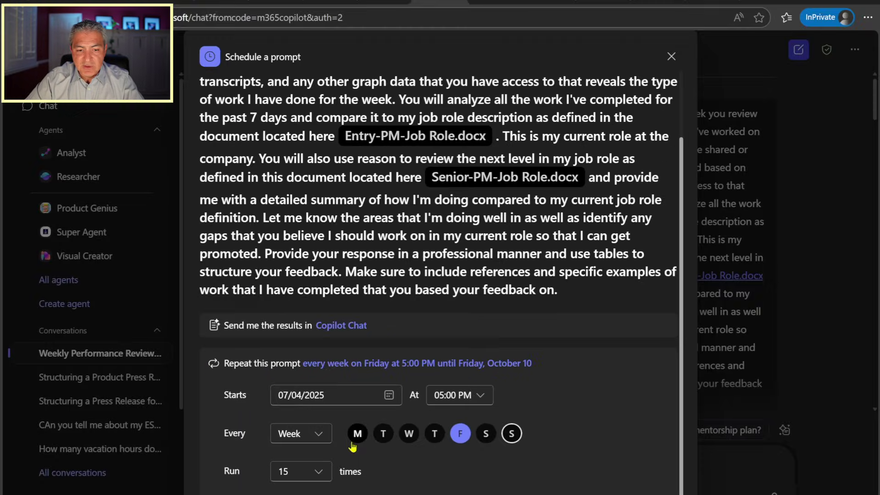
{"action": "left_click", "coordinate": [319, 471]}
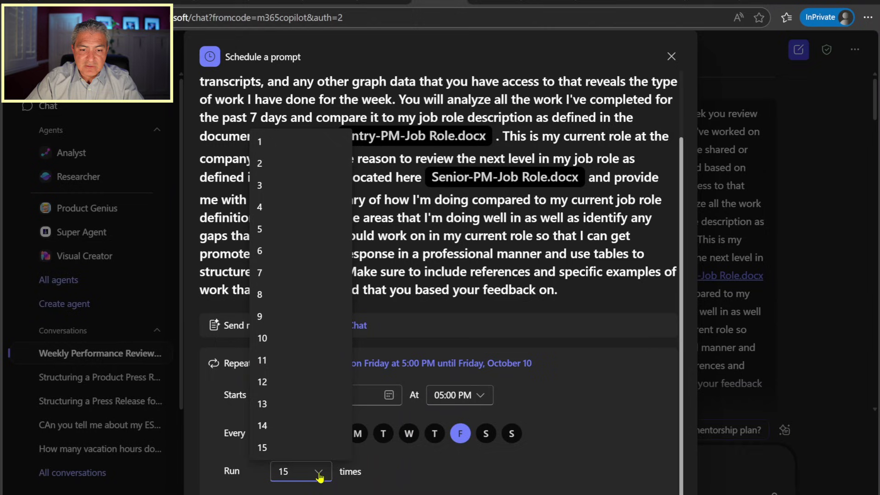
{"action": "left_click", "coordinate": [277, 459]}
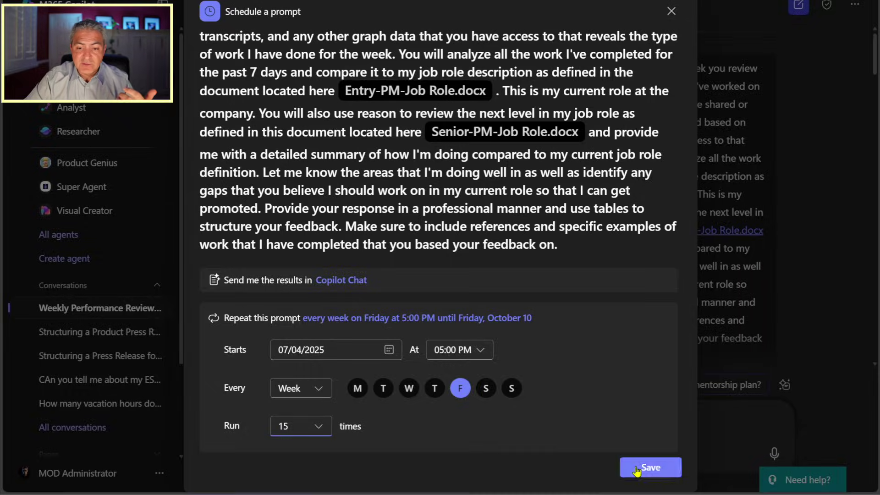
{"action": "left_click", "coordinate": [650, 467]}
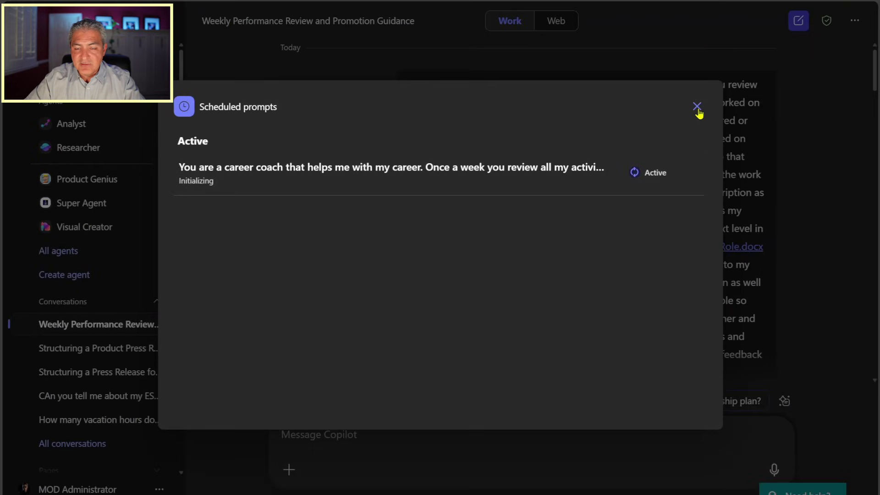
Close the Scheduled prompts list, now showing the new prompt as Active, and return to the conversation
{"action": "left_click", "coordinate": [697, 107]}
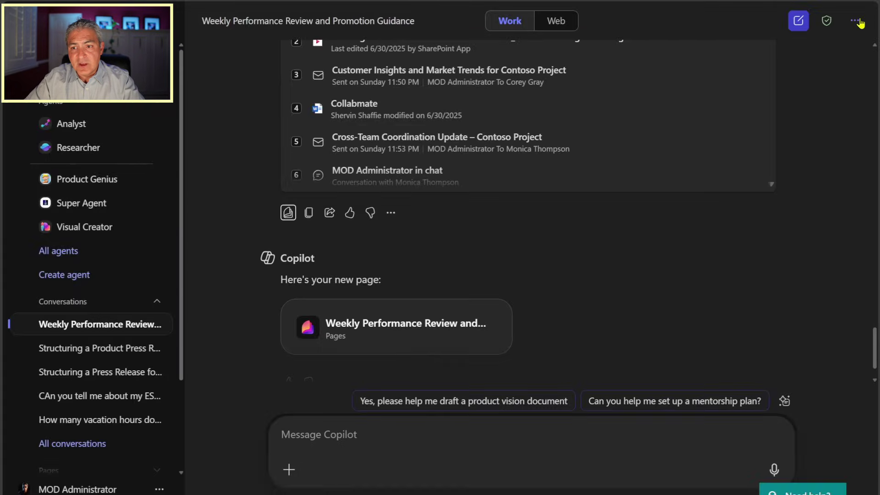
{"action": "left_click", "coordinate": [855, 20]}
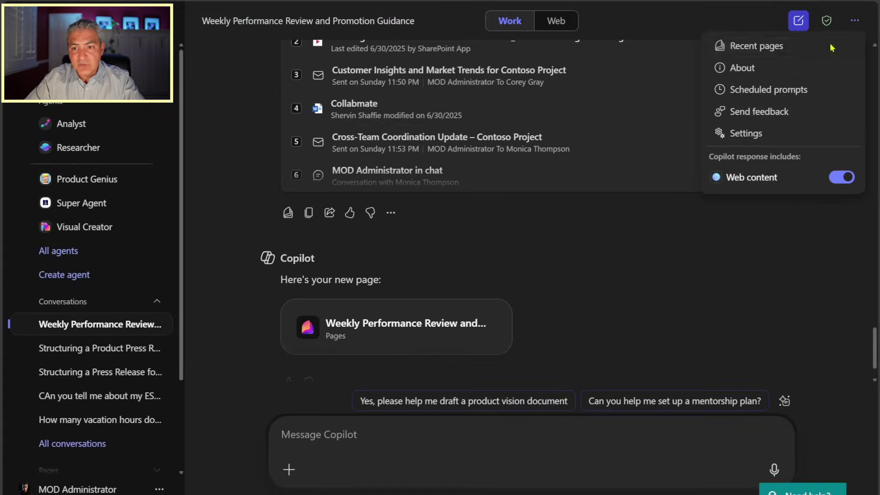
Run the Weekly Performance Review scheduled prompt now from the Scheduled prompts list
{"action": "left_click", "coordinate": [804, 91]}
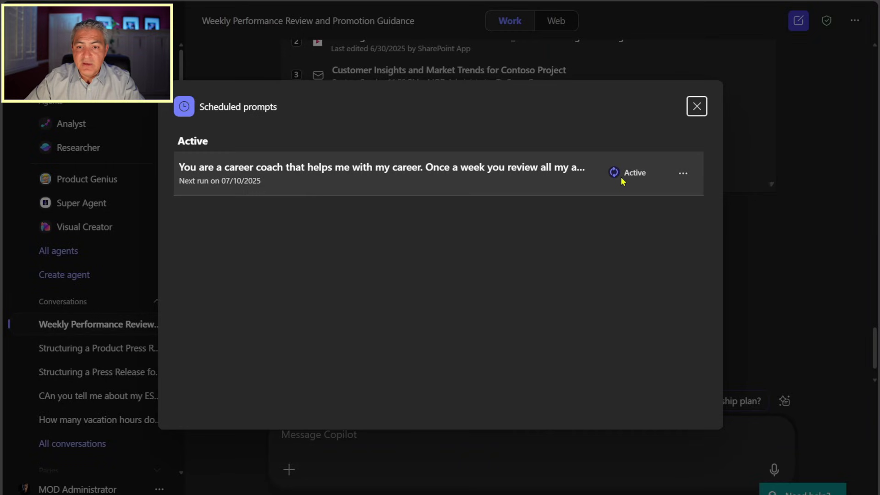
{"action": "left_click", "coordinate": [684, 177]}
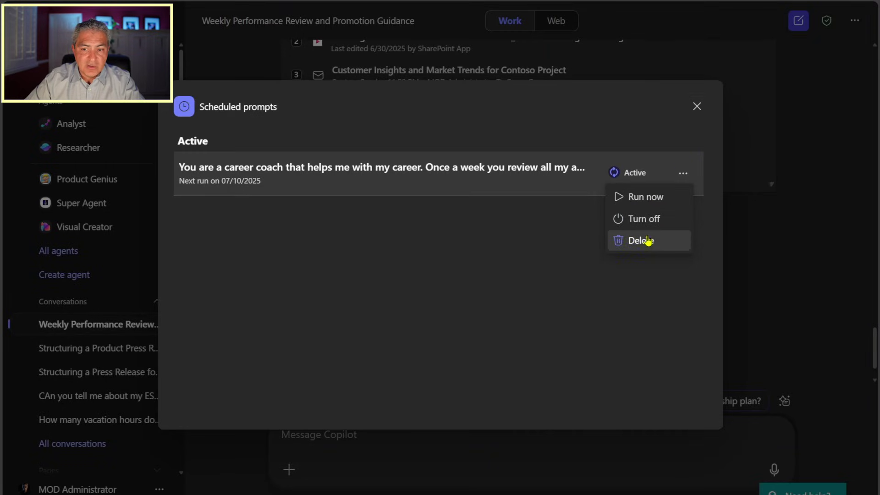
{"action": "left_click", "coordinate": [697, 106]}
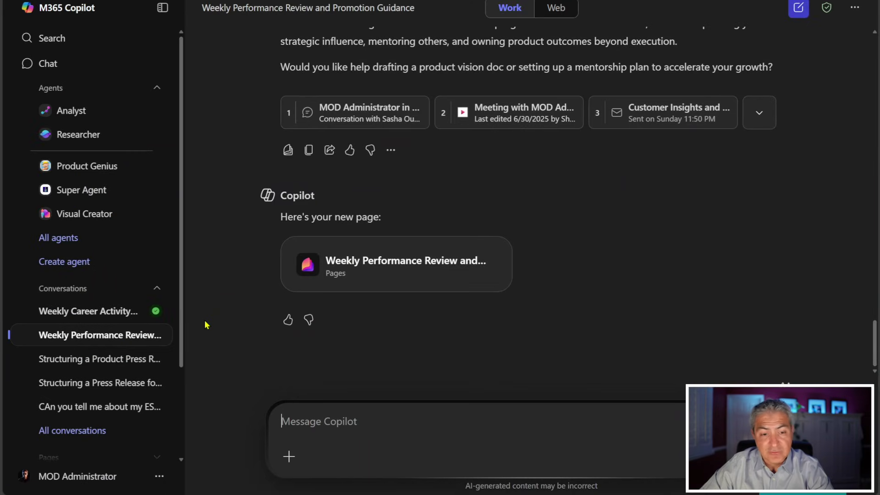
Open the new Weekly Career Activity conversation and read down to its Current Role section
{"action": "mouse_move", "coordinate": [73, 316]}
{"action": "left_click", "coordinate": [74, 315]}
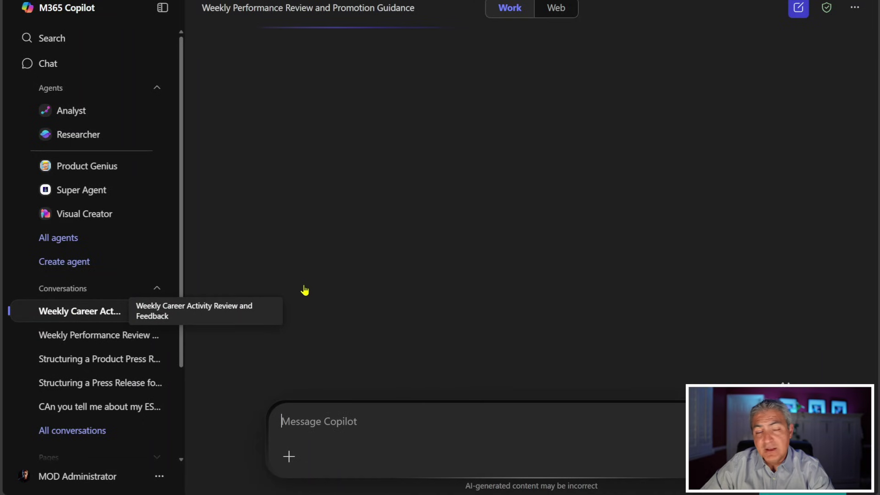
{"action": "mouse_move", "coordinate": [420, 246]}
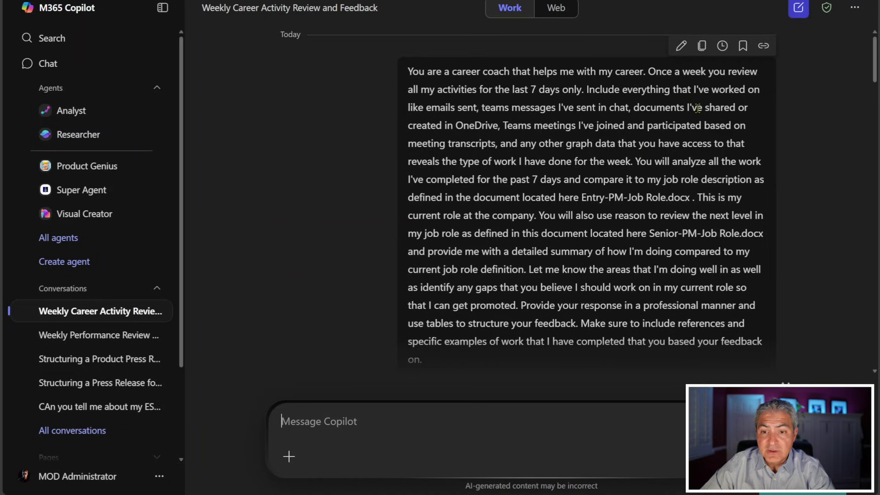
{"action": "scroll", "coordinate": [697, 109], "scroll_direction": "down", "scroll_amount": 4}
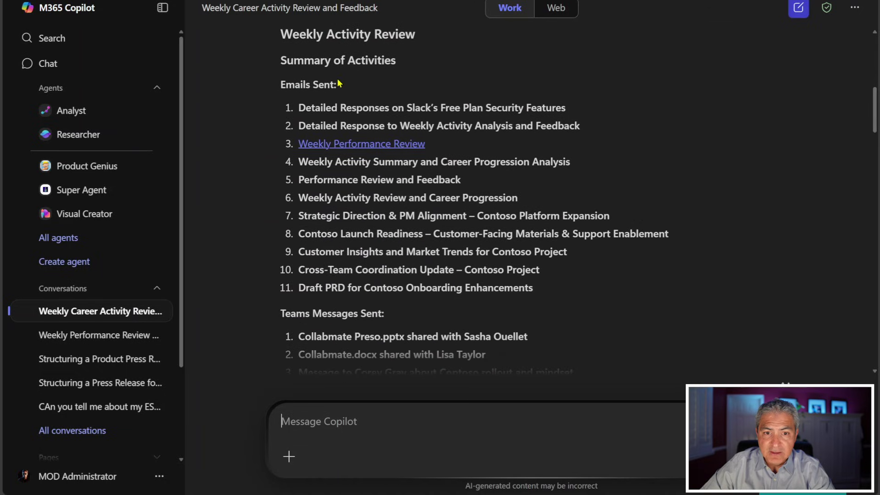
{"action": "scroll", "coordinate": [566, 100], "scroll_direction": "down", "scroll_amount": 7}
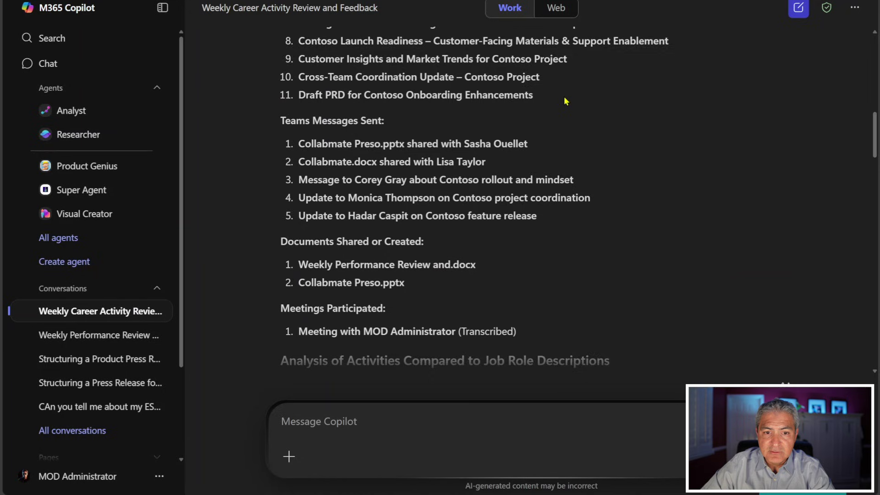
{"action": "scroll", "coordinate": [567, 101], "scroll_direction": "down", "scroll_amount": 3}
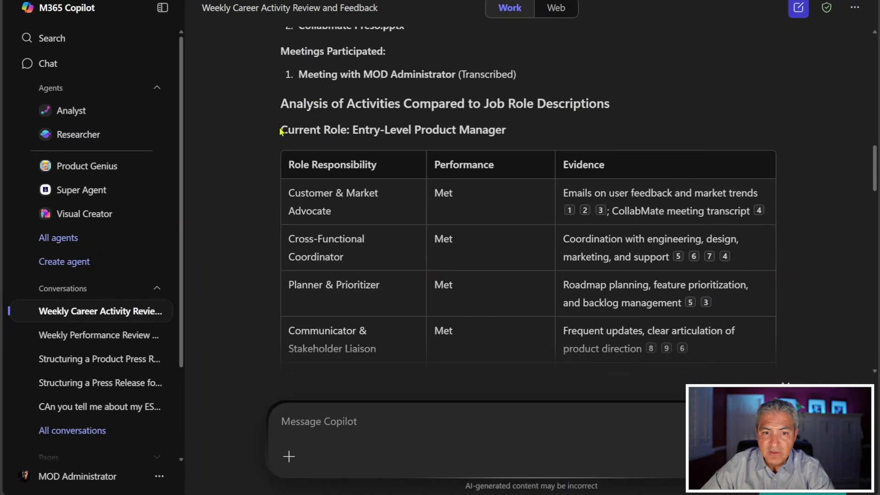
{"action": "left_click_drag", "start_coordinate": [281, 131], "coordinate": [494, 130]}
{"action": "left_click", "coordinate": [511, 133]}
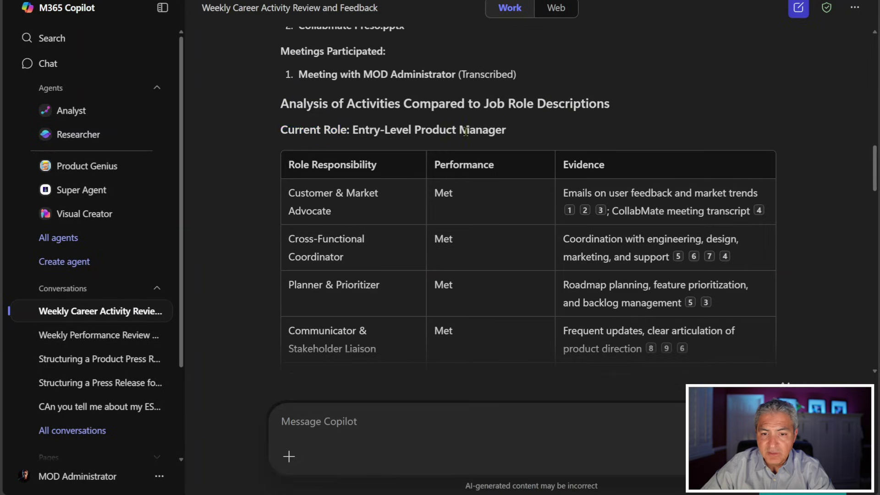
Scroll through the rest of the career review, ending at the Senior Product Manager promotion advice
{"action": "scroll", "coordinate": [458, 132], "scroll_direction": "down", "scroll_amount": 4}
{"action": "scroll", "coordinate": [459, 131], "scroll_direction": "up", "scroll_amount": 2}
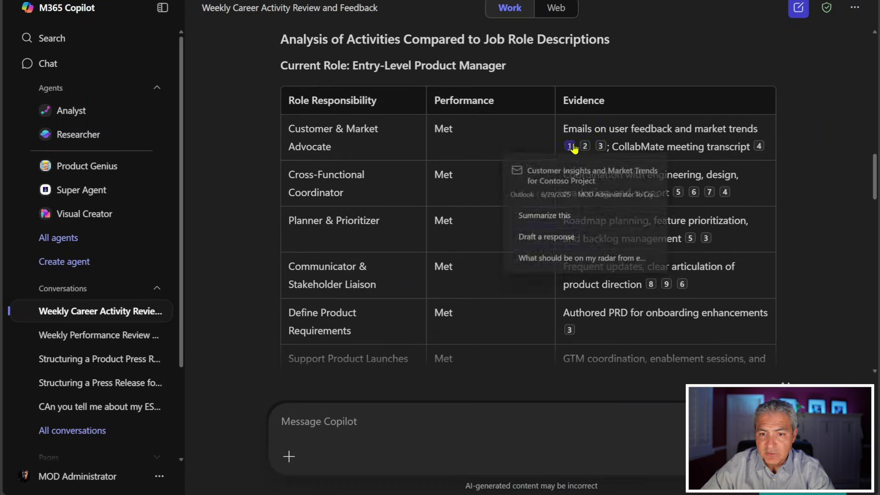
{"action": "scroll", "coordinate": [482, 153], "scroll_direction": "down", "scroll_amount": 6}
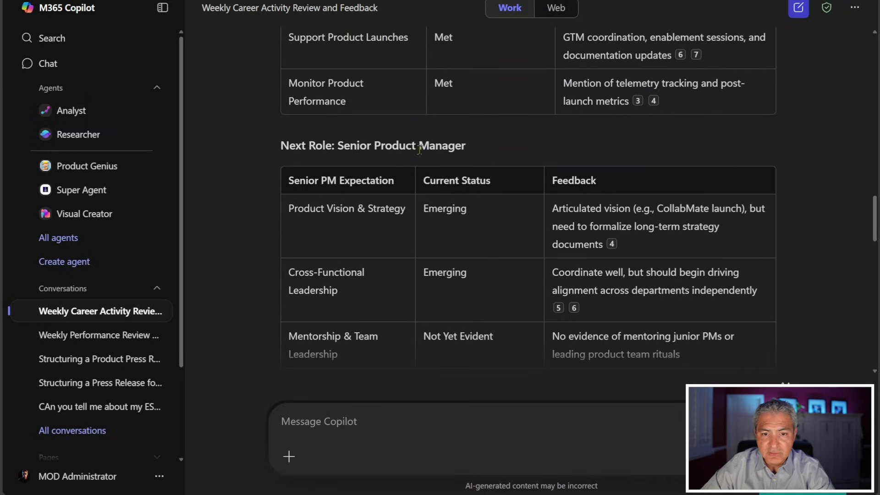
{"action": "scroll", "coordinate": [412, 149], "scroll_direction": "down", "scroll_amount": 2}
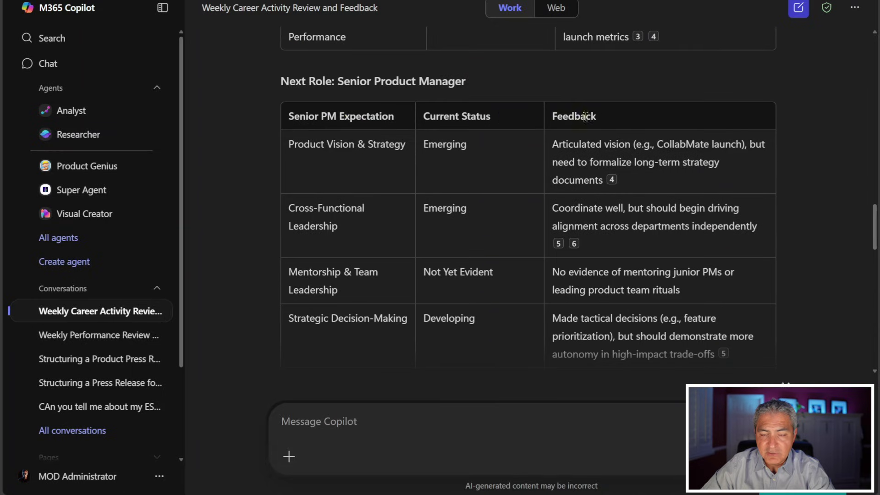
{"action": "scroll", "coordinate": [379, 149], "scroll_direction": "down", "scroll_amount": 2}
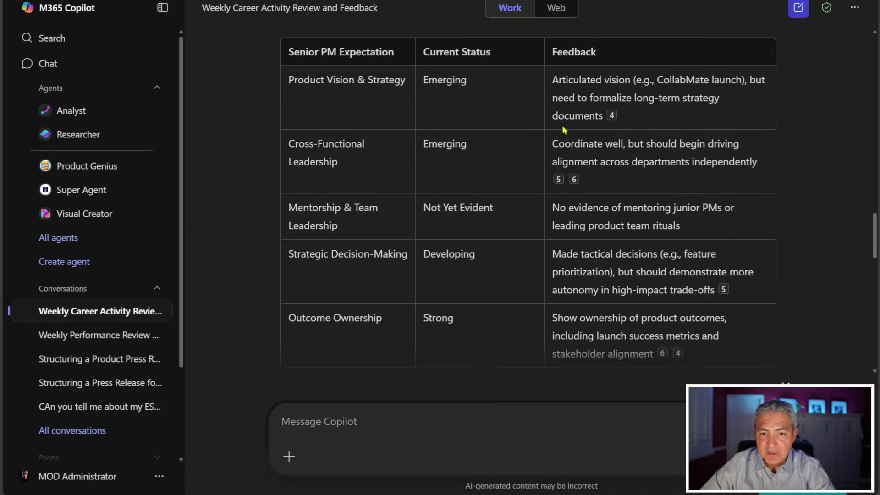
{"action": "scroll", "coordinate": [530, 130], "scroll_direction": "down", "scroll_amount": 10}
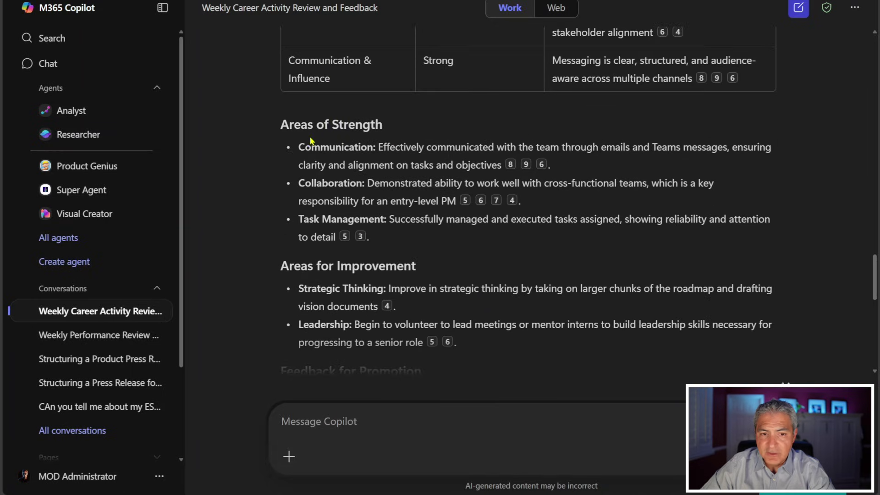
{"action": "scroll", "coordinate": [298, 153], "scroll_direction": "down", "scroll_amount": 4}
{"action": "scroll", "coordinate": [255, 165], "scroll_direction": "down", "scroll_amount": 8}
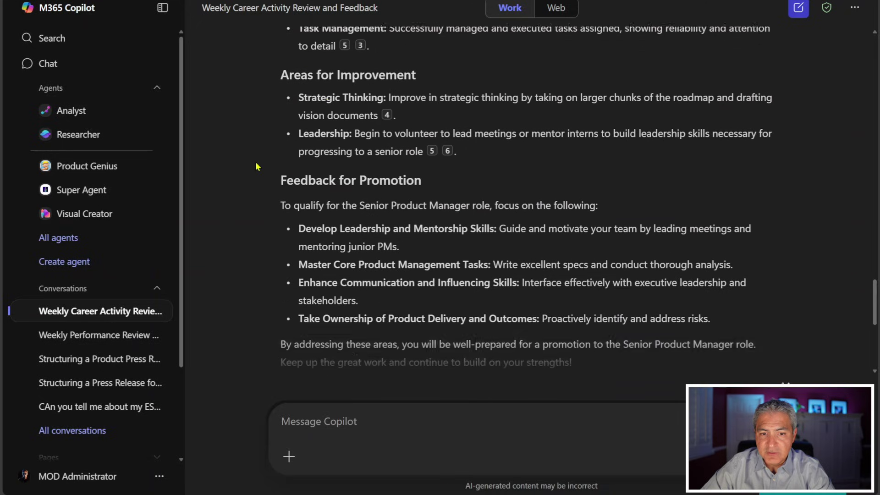
{"action": "scroll", "coordinate": [251, 164], "scroll_direction": "down", "scroll_amount": 4}
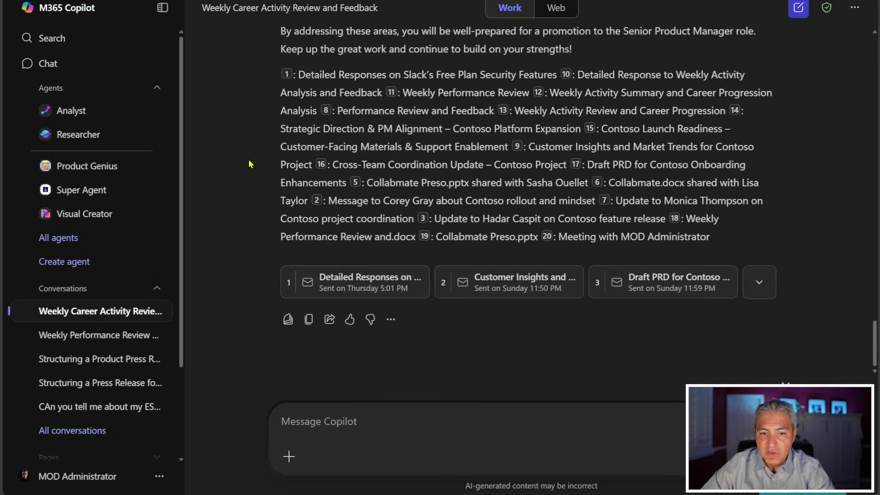
Expand the full list of 20 cited sources and bring up the Edit in Pages options
{"action": "left_click", "coordinate": [759, 283]}
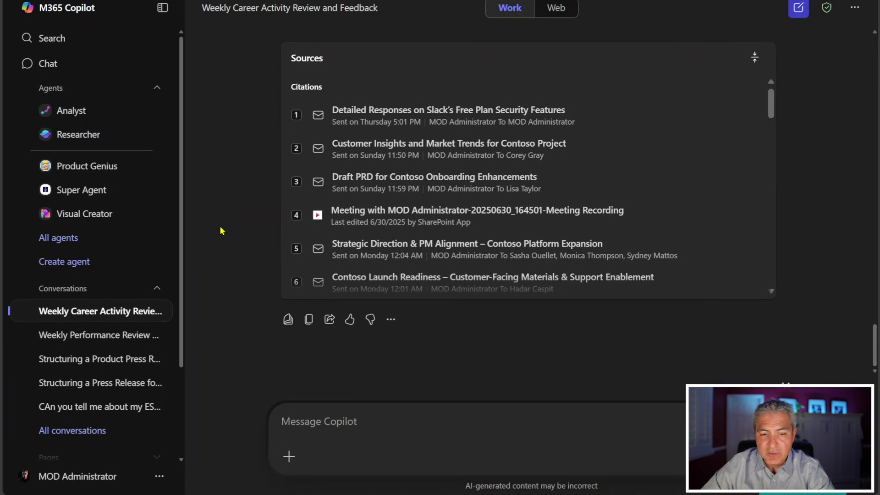
{"action": "left_click", "coordinate": [288, 321]}
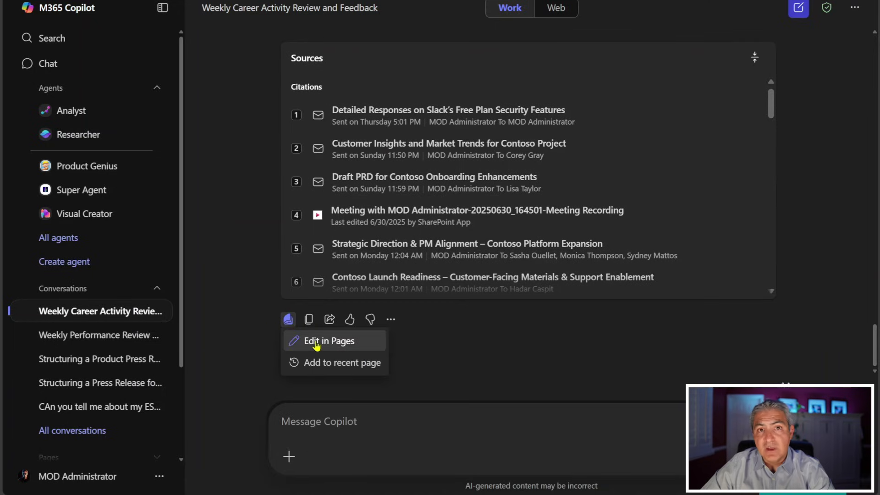
{"action": "left_click", "coordinate": [242, 272]}
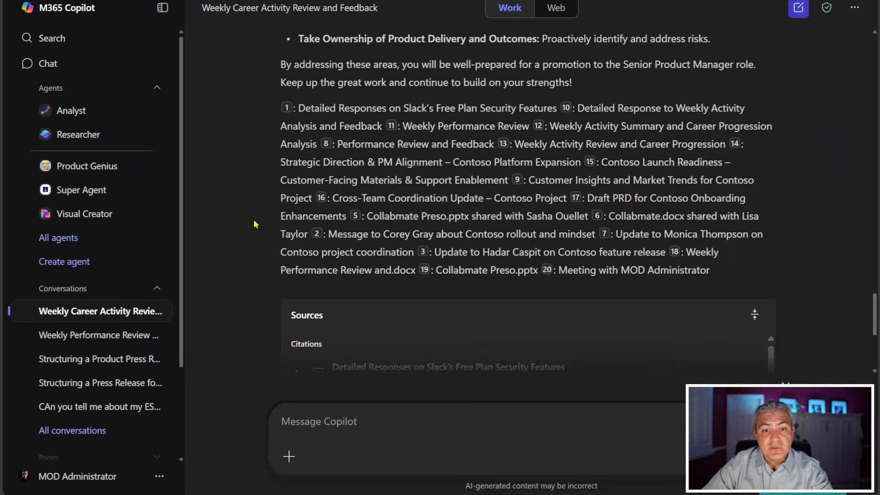
{"action": "scroll", "coordinate": [256, 224], "scroll_direction": "up", "scroll_amount": 6}
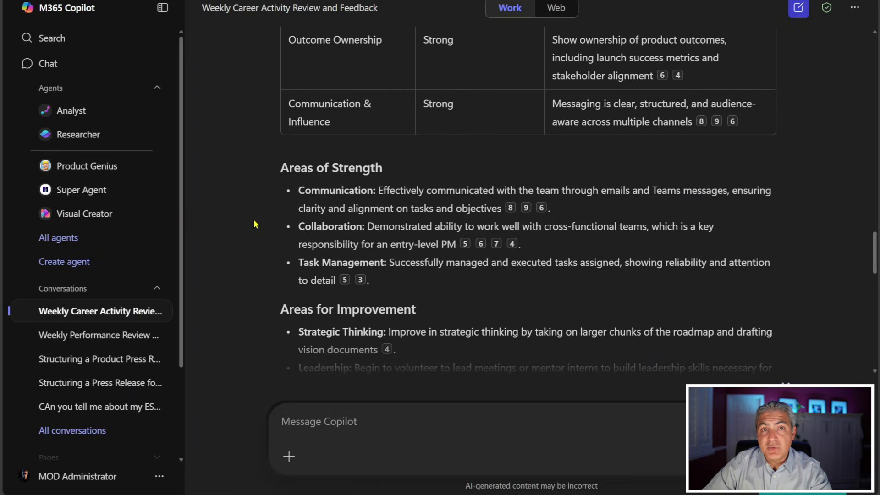
Scroll back up through the career review's role comparison tables and feedback, then down again
{"action": "scroll", "coordinate": [255, 223], "scroll_direction": "up", "scroll_amount": 10}
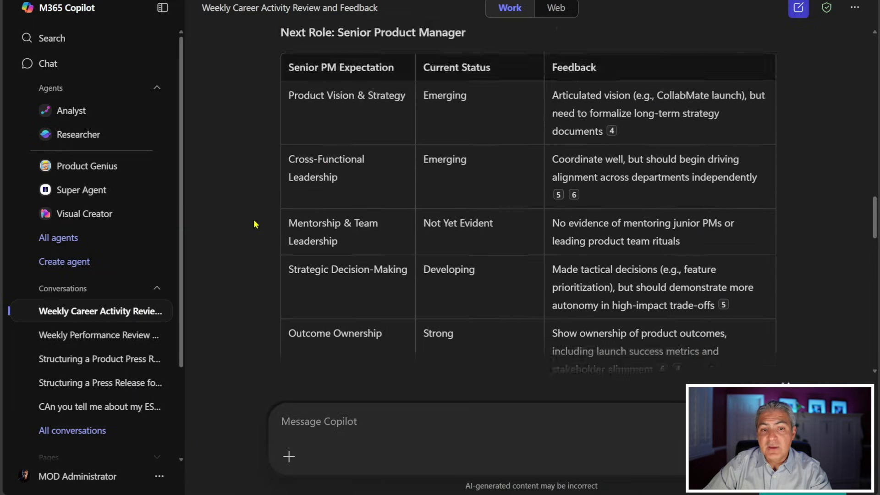
{"action": "scroll", "coordinate": [255, 224], "scroll_direction": "up", "scroll_amount": 10}
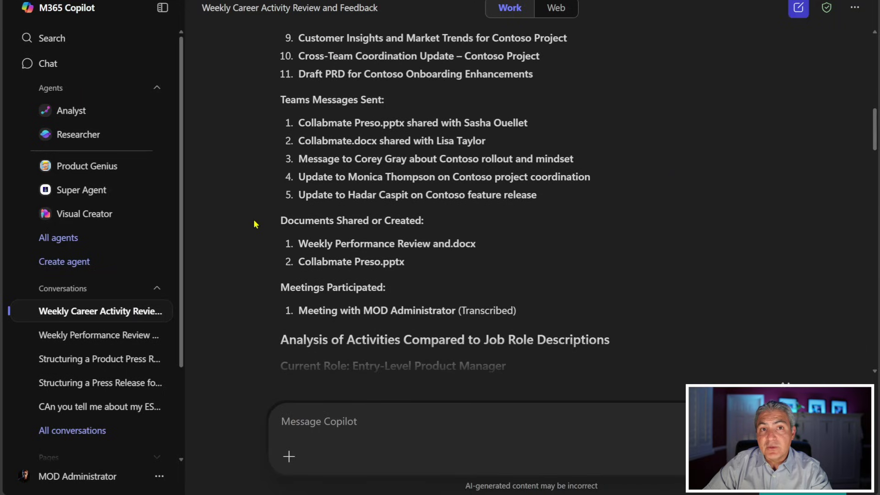
{"action": "scroll", "coordinate": [255, 223], "scroll_direction": "down", "scroll_amount": 2}
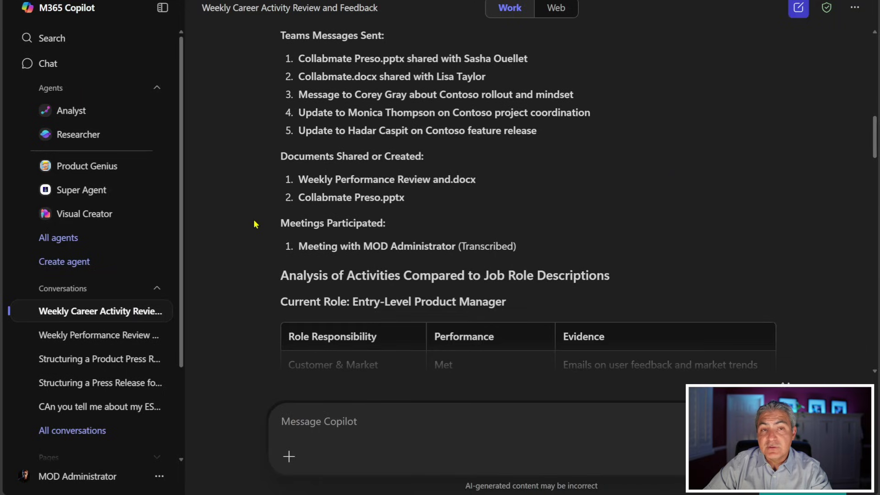
{"action": "scroll", "coordinate": [255, 224], "scroll_direction": "down", "scroll_amount": 15}
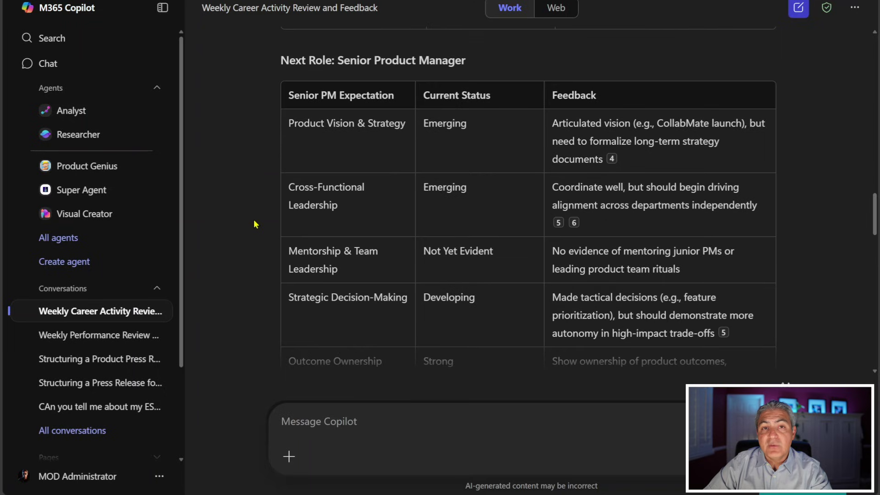
{"action": "scroll", "coordinate": [255, 224], "scroll_direction": "down", "scroll_amount": 20}
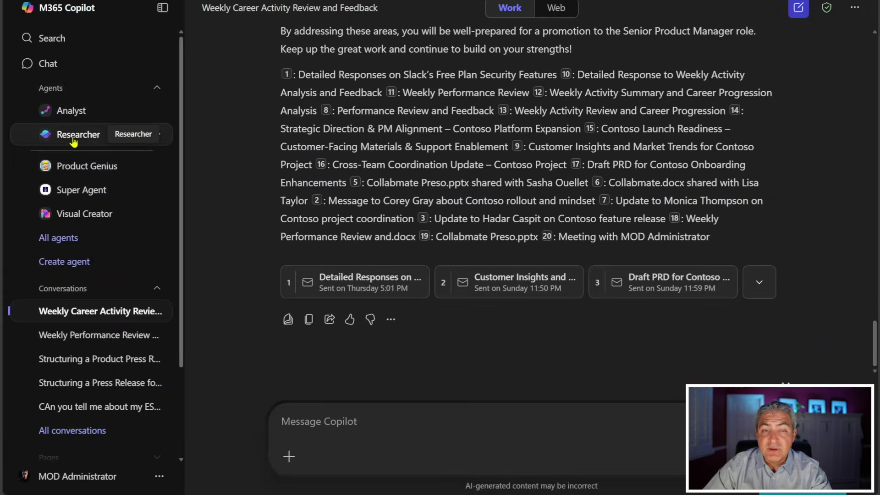
Open Researcher and paste the career-coach prompt copied from Notepad into its request box
{"action": "left_click", "coordinate": [74, 137]}
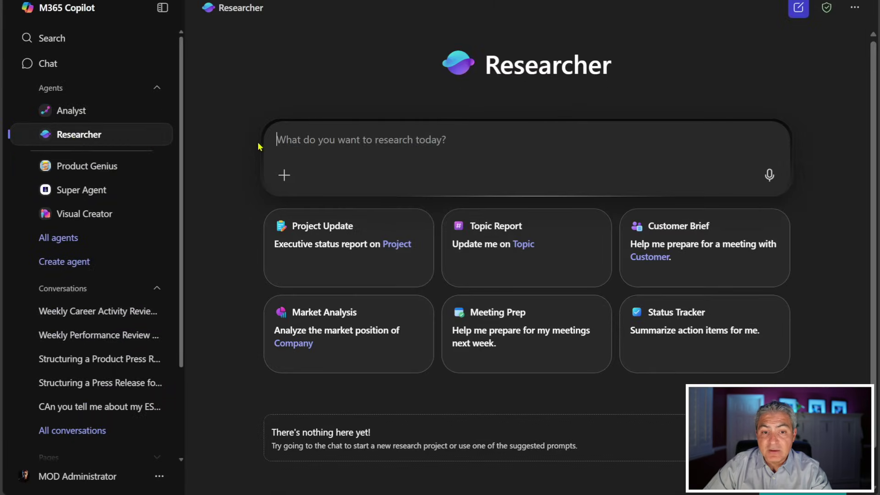
{"action": "key", "text": "alt+Tab"}
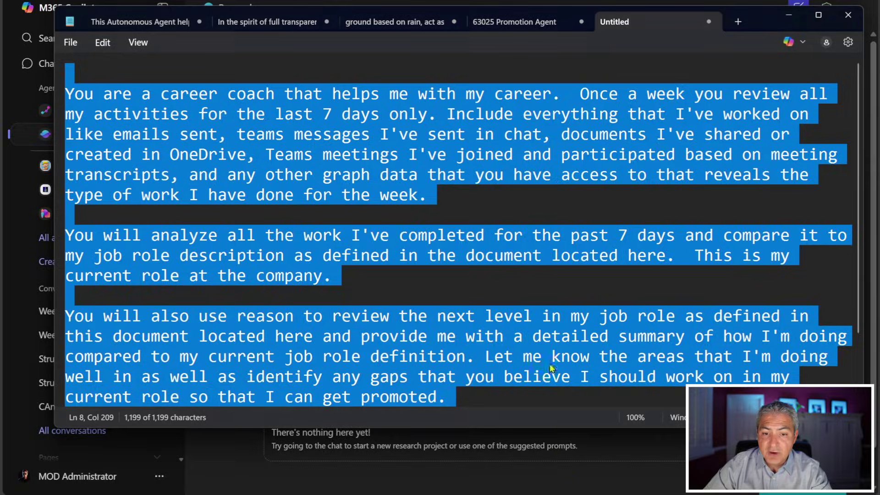
{"action": "right_click", "coordinate": [519, 238]}
{"action": "left_click", "coordinate": [545, 8]}
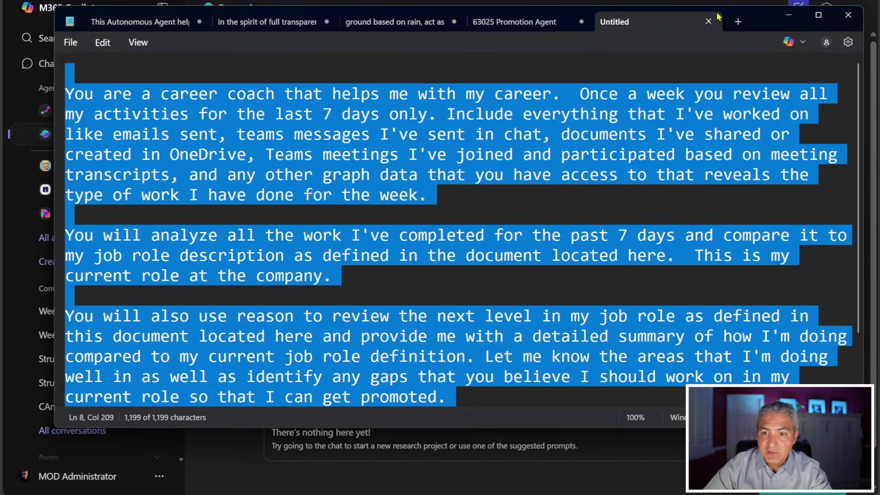
{"action": "left_click", "coordinate": [800, 18]}
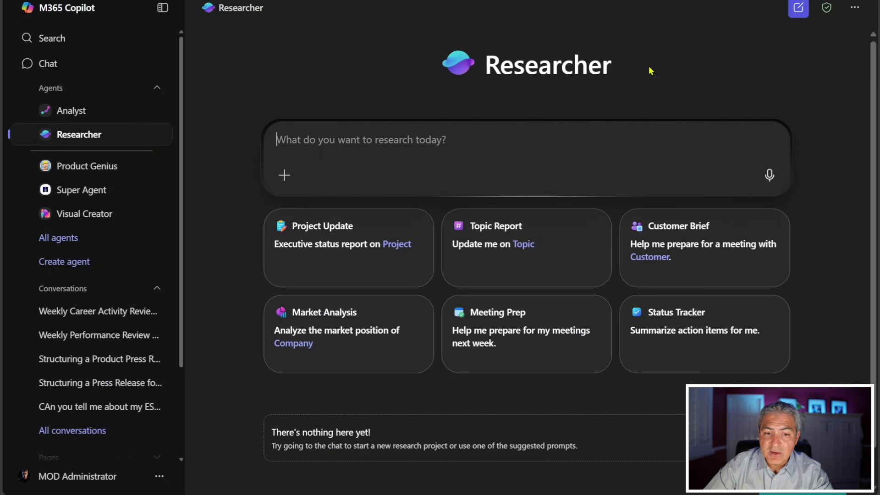
{"action": "left_click", "coordinate": [384, 142]}
{"action": "key", "text": "ctrl+v"}
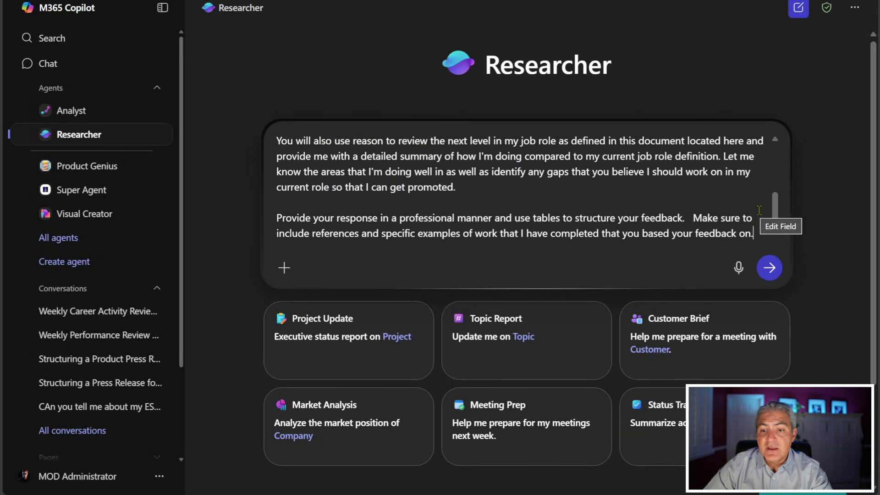
{"action": "left_click_drag", "start_coordinate": [768, 214], "coordinate": [766, 158]}
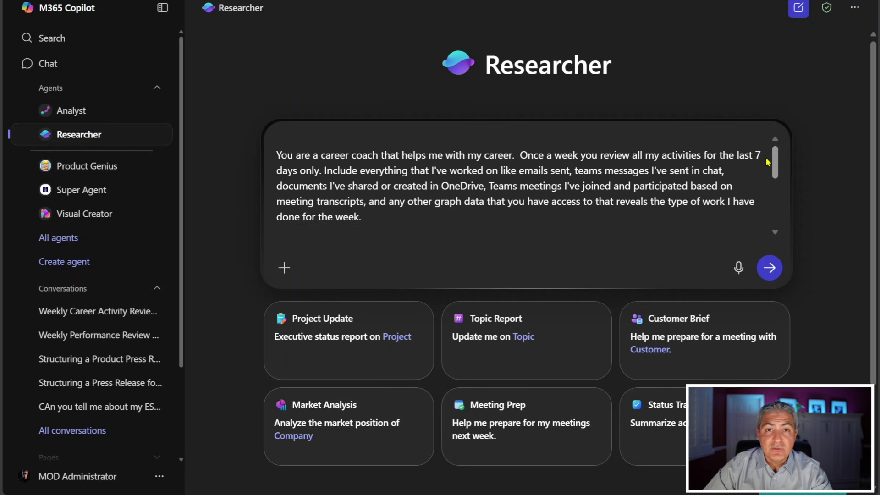